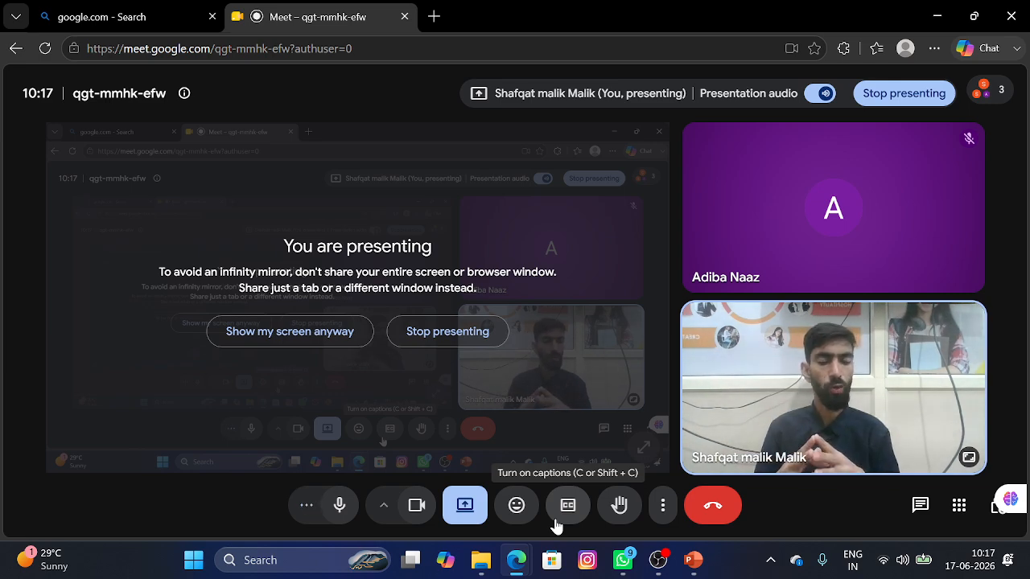
- Switch to the PowerPoint presentation and review the PostgreSQL and pgAdmin boxes on the SQL prerequisites slide
{"action": "left_click", "coordinate": [690, 560]}
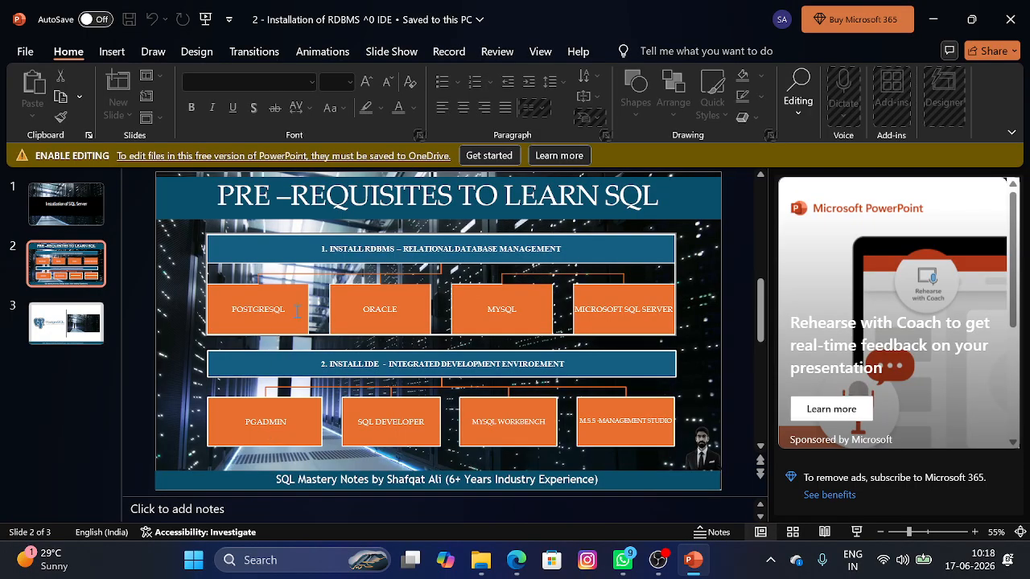
{"action": "left_click_drag", "start_coordinate": [297, 311], "coordinate": [197, 297]}
{"action": "left_click", "coordinate": [237, 311]}
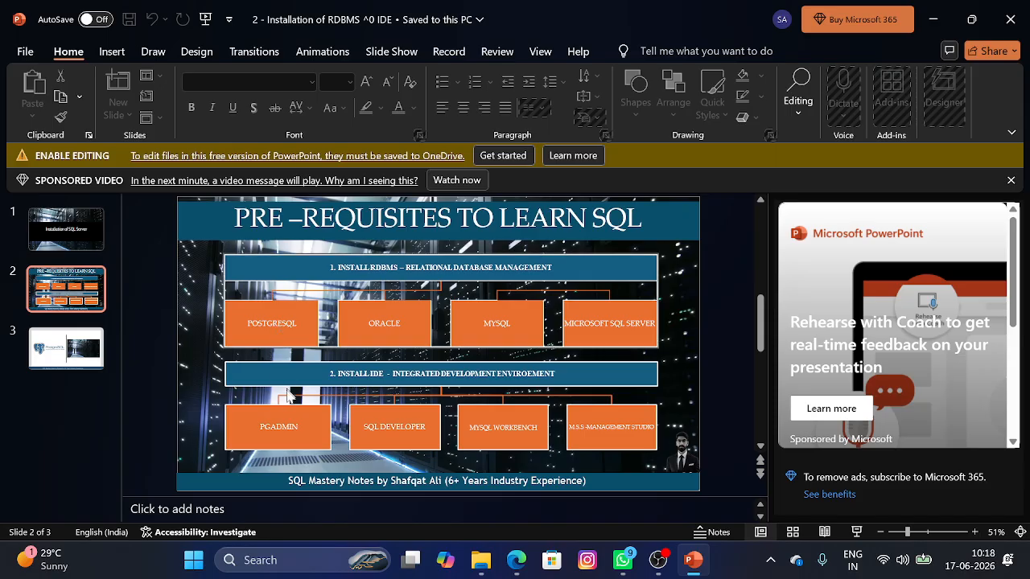
{"action": "left_click", "coordinate": [290, 431]}
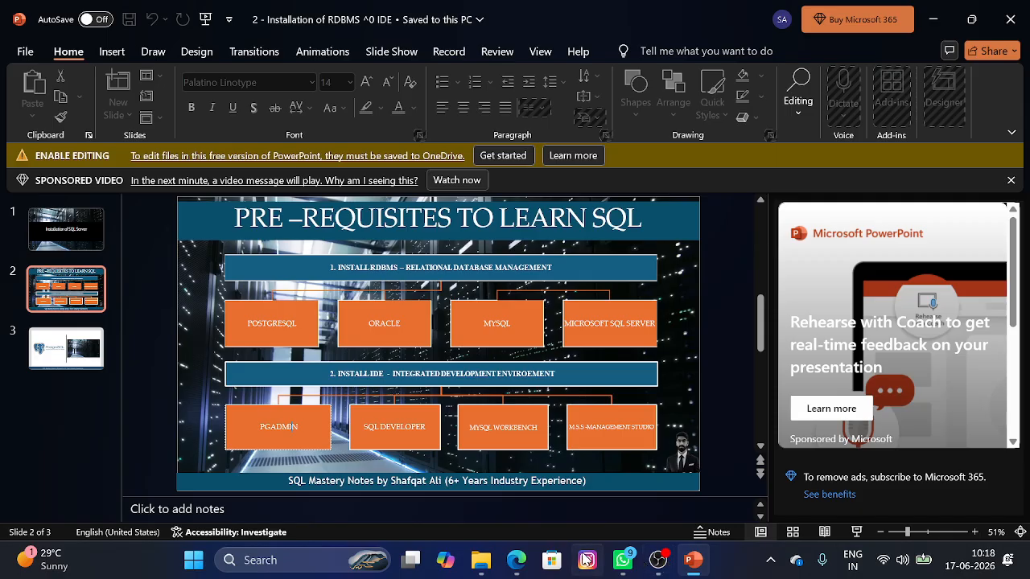
- Return from the presentation to the Google Meet call in the Edge browser
{"action": "left_click", "coordinate": [517, 560]}
{"action": "left_click", "coordinate": [424, 472]}
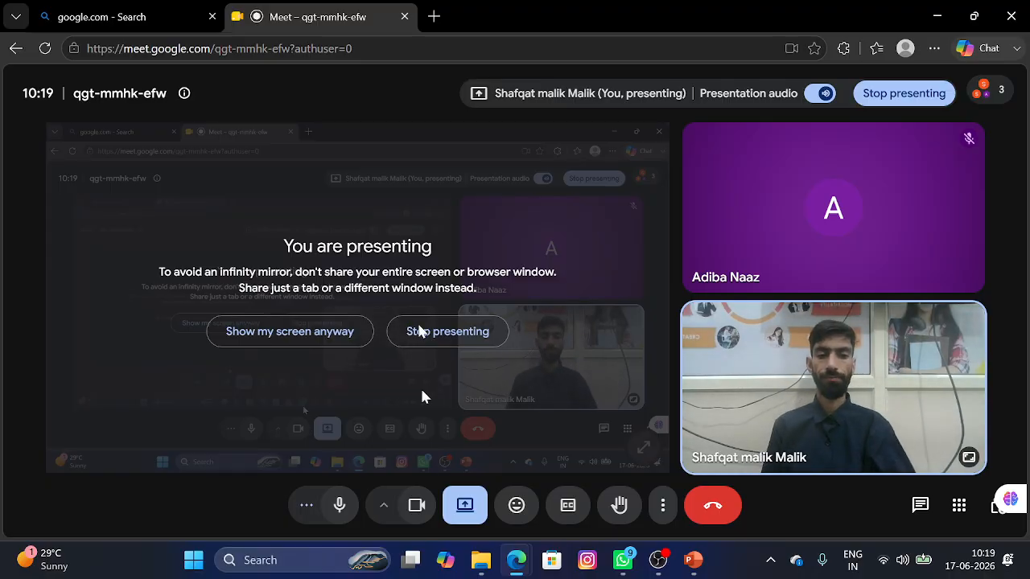
{"action": "left_click", "coordinate": [691, 563]}
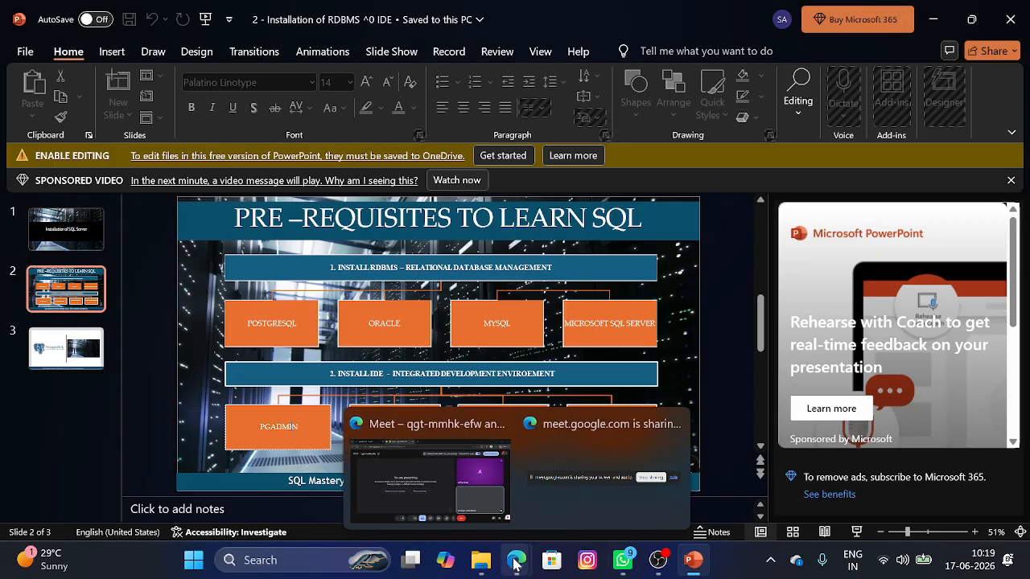
{"action": "left_click", "coordinate": [515, 562]}
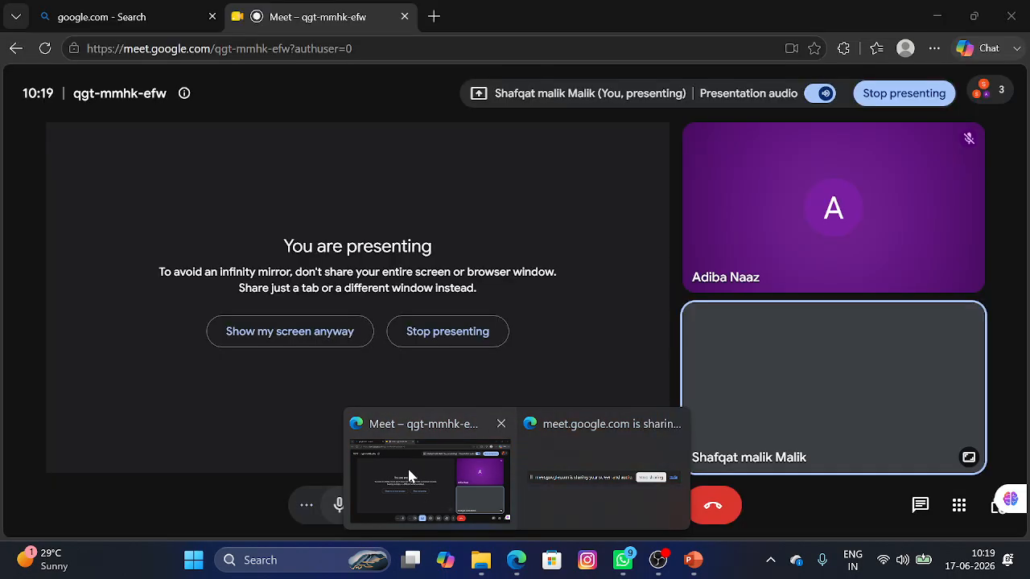
{"action": "left_click", "coordinate": [410, 476]}
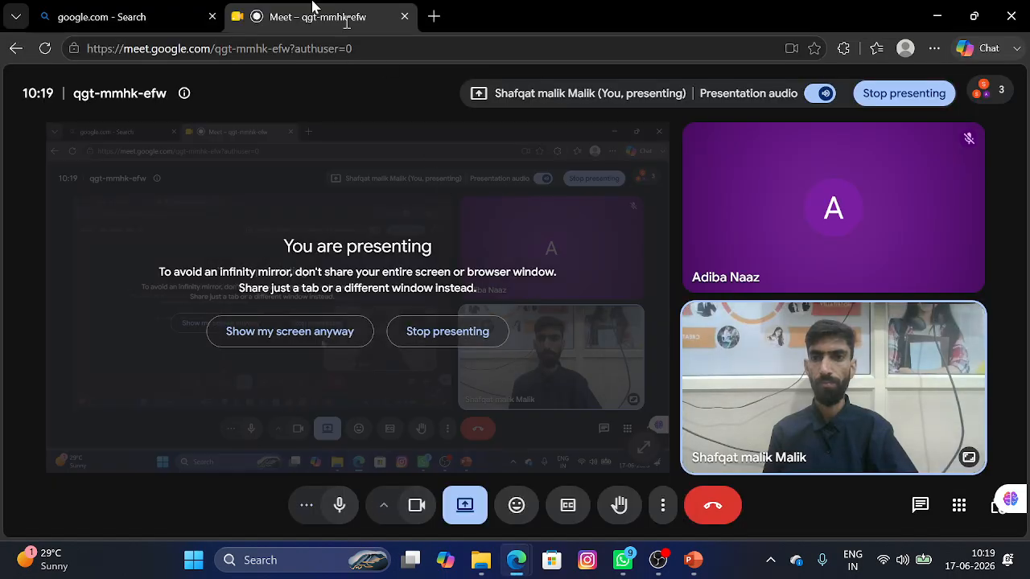
- Replace the google.com query in the existing Bing search tab and search for postgresql.org
{"action": "left_click", "coordinate": [135, 20]}
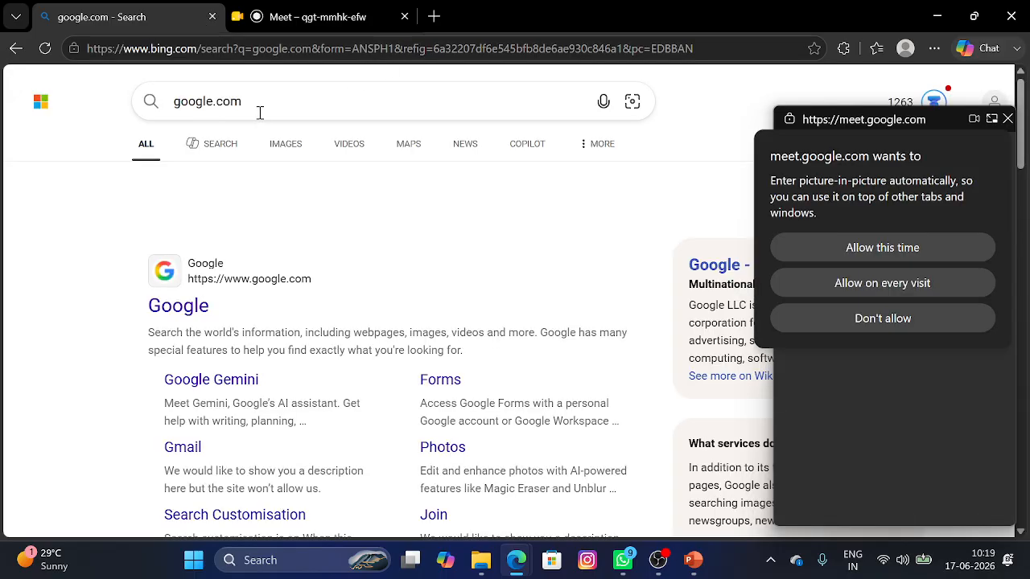
{"action": "left_click", "coordinate": [177, 101]}
{"action": "triple_click", "coordinate": [176, 101]}
{"action": "key", "text": "BackSpace"}
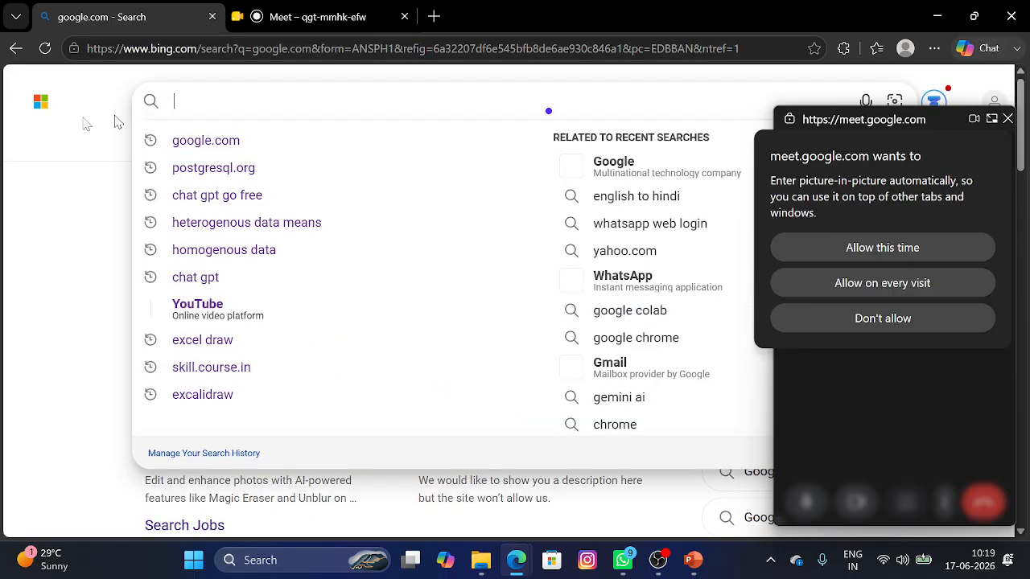
{"action": "type", "text": "post"}
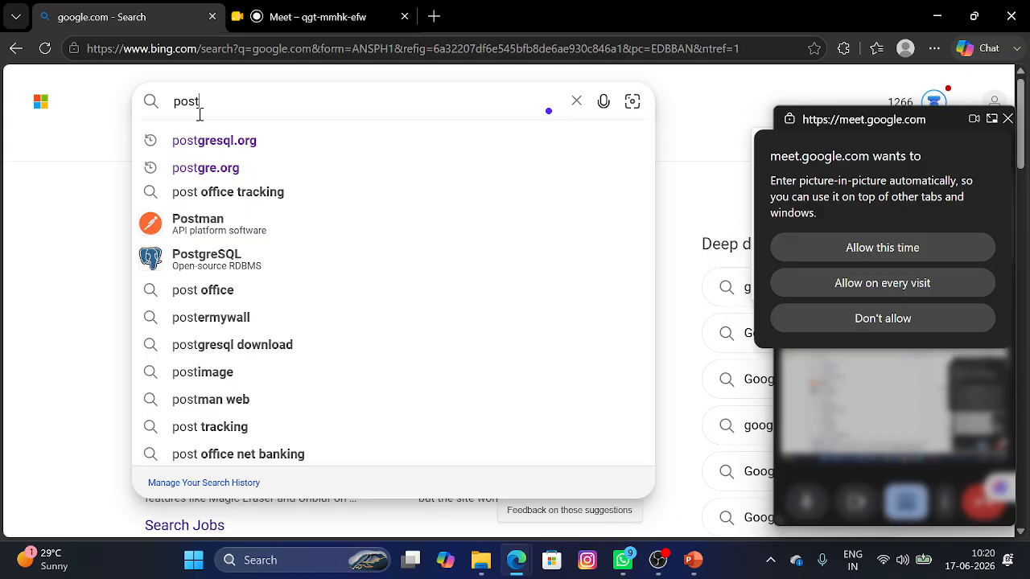
{"action": "type", "text": "g"}
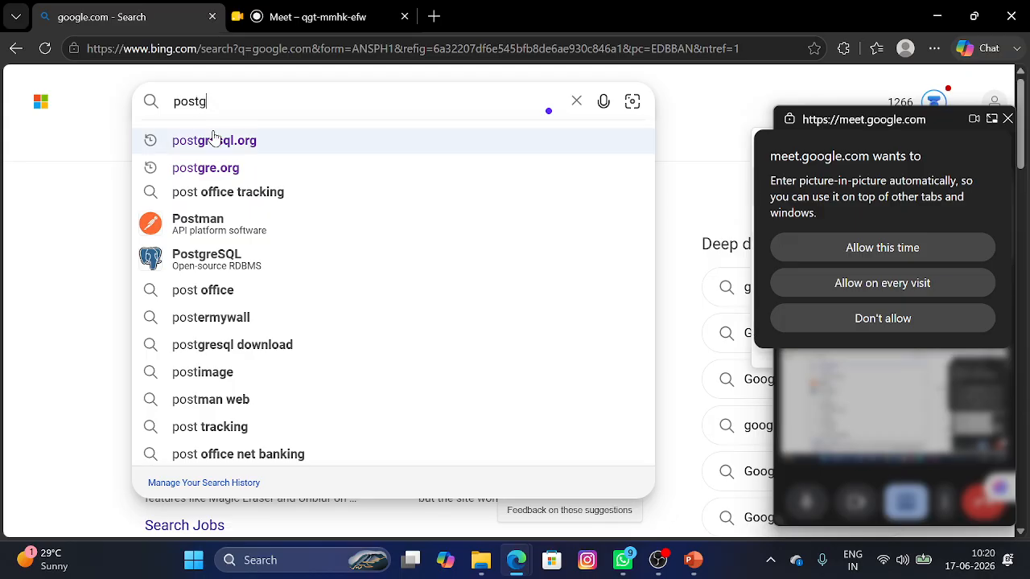
{"action": "type", "text": "resql.org"}
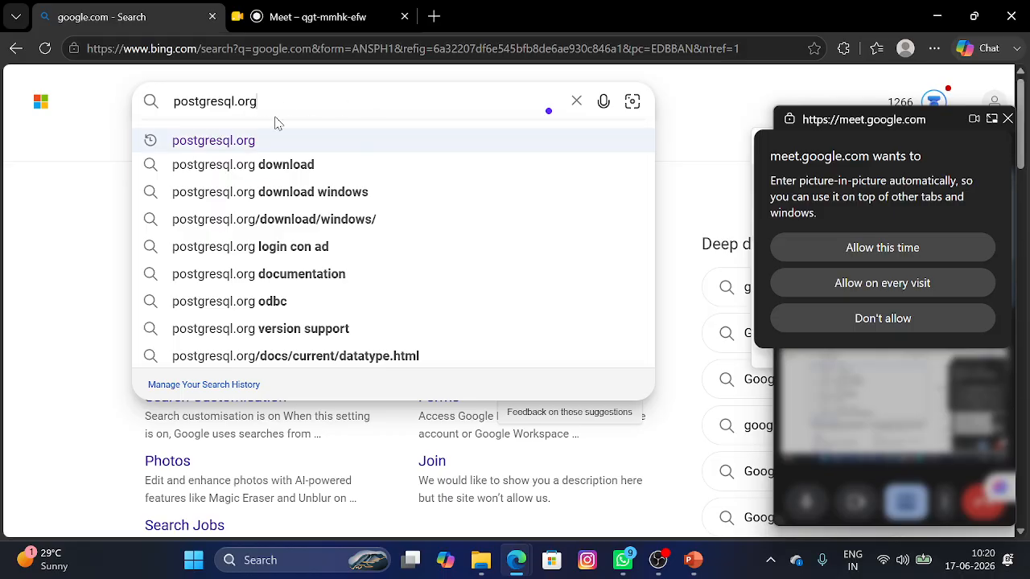
{"action": "key", "text": "Return"}
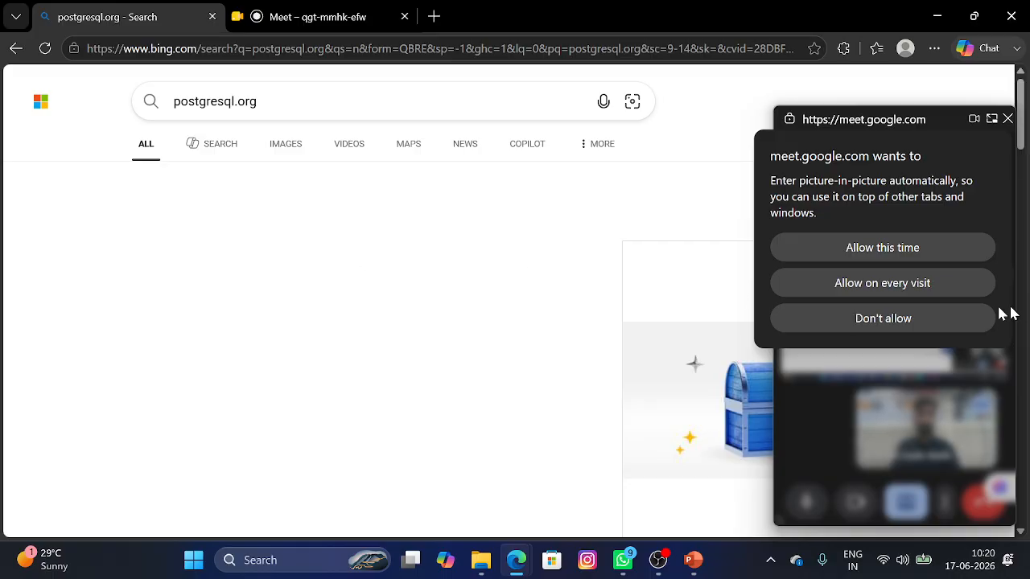
- Allow Meet's picture-in-picture for this time and open the official PostgreSQL website from the postgresql.org search results
{"action": "left_click", "coordinate": [881, 250]}
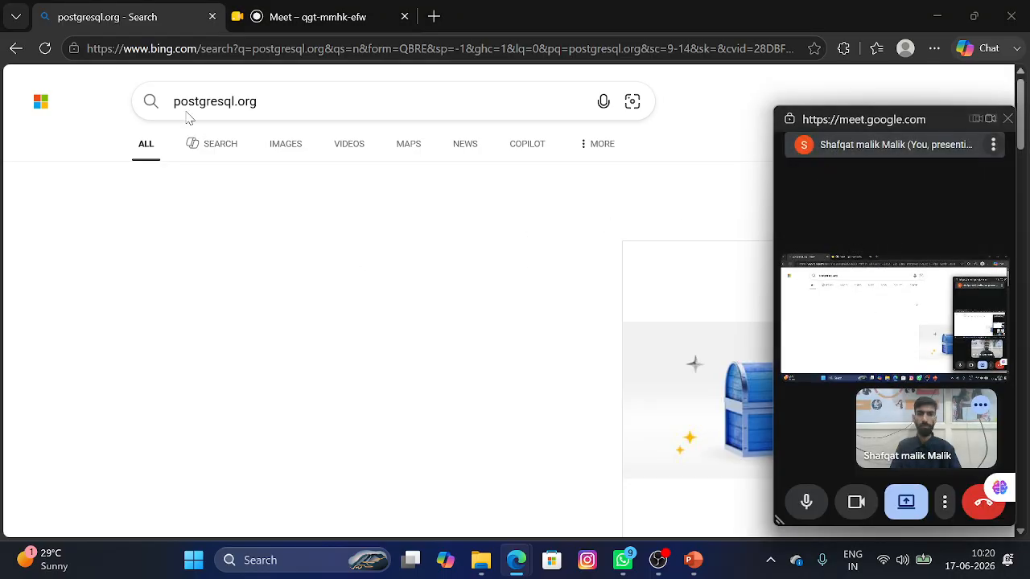
{"action": "left_click", "coordinate": [263, 93]}
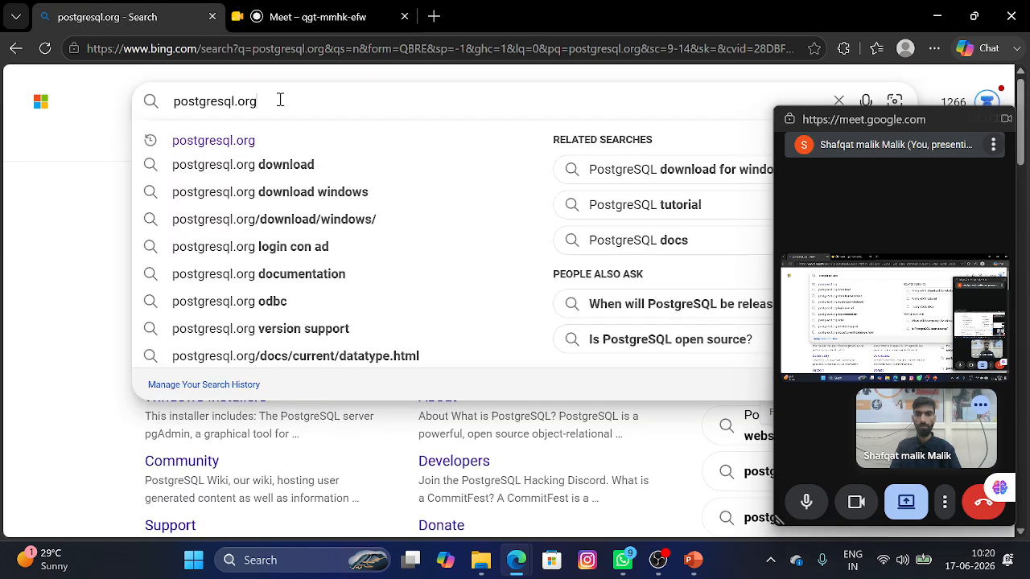
{"action": "left_click", "coordinate": [256, 143]}
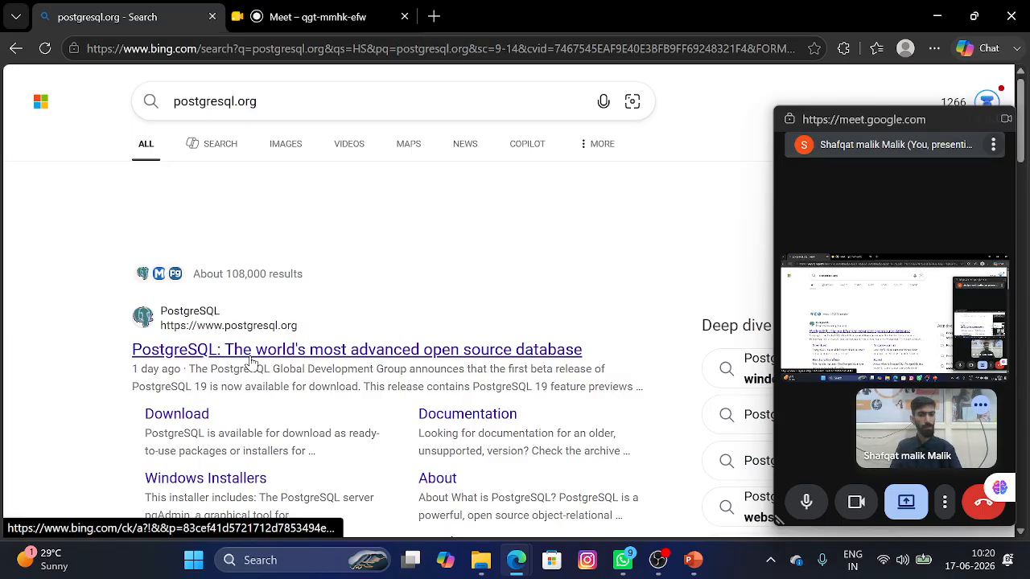
{"action": "left_click", "coordinate": [211, 349]}
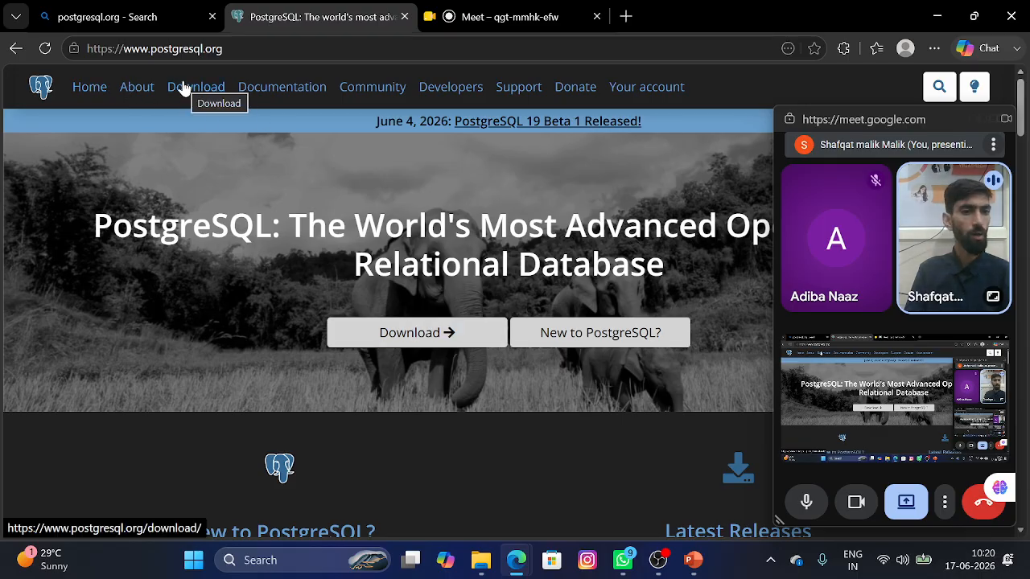
- Go to the PostgreSQL downloads page and open the Windows installers from the operating system choices
{"action": "left_click", "coordinate": [402, 336]}
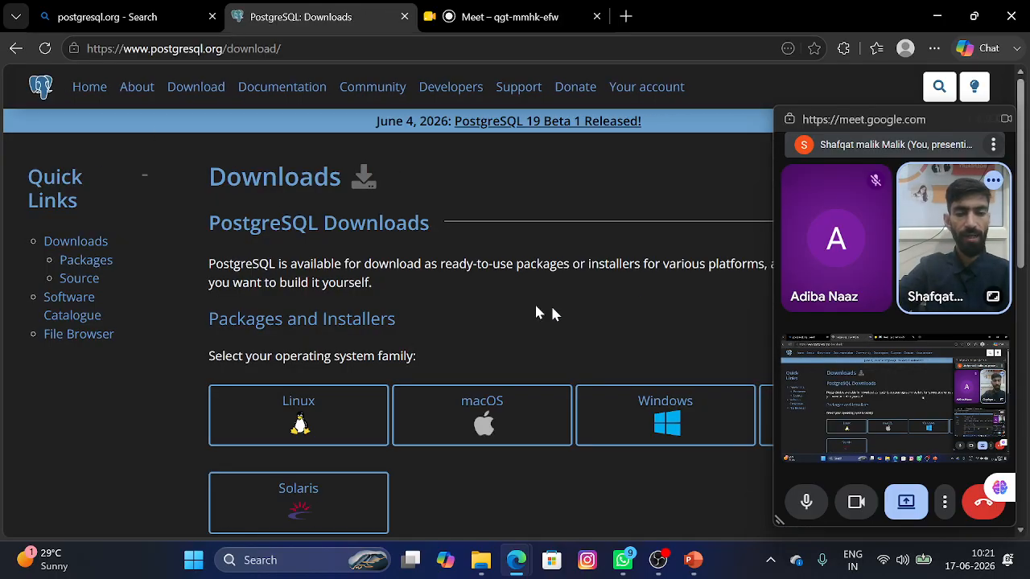
{"action": "scroll", "coordinate": [526, 305], "scroll_direction": "down", "scroll_amount": 1}
{"action": "scroll", "coordinate": [526, 305], "scroll_direction": "up", "scroll_amount": 1}
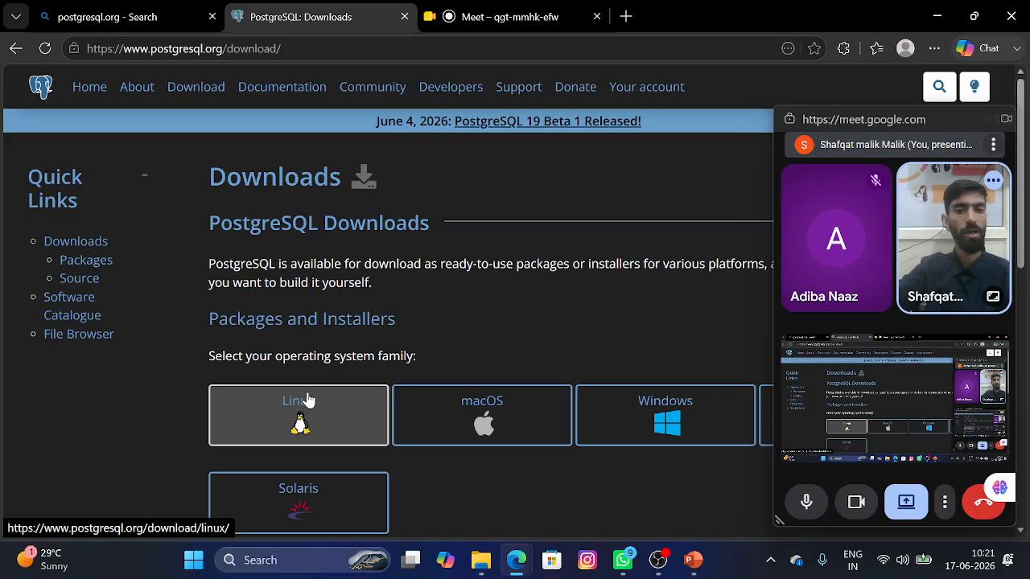
{"action": "scroll", "coordinate": [307, 400], "scroll_direction": "down", "scroll_amount": 2}
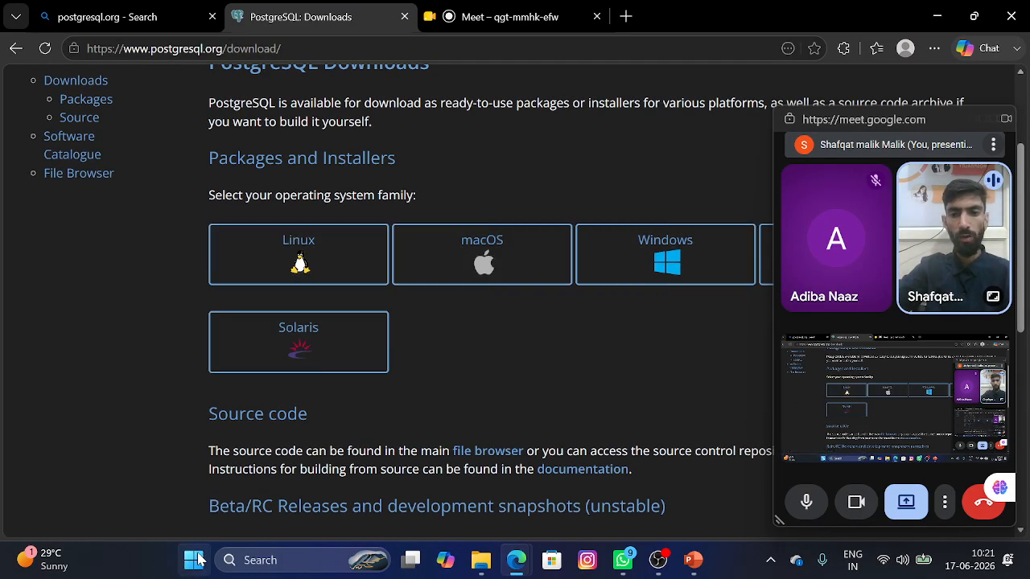
{"action": "left_click_drag", "start_coordinate": [230, 534], "coordinate": [483, 539]}
{"action": "scroll", "coordinate": [428, 476], "scroll_direction": "up", "scroll_amount": 4}
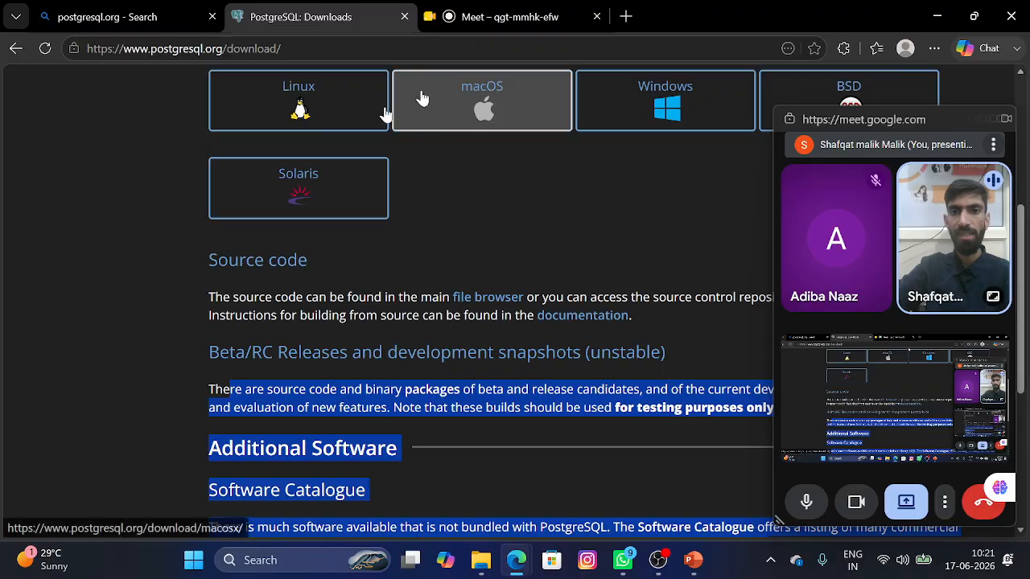
{"action": "scroll", "coordinate": [177, 172], "scroll_direction": "up", "scroll_amount": 1}
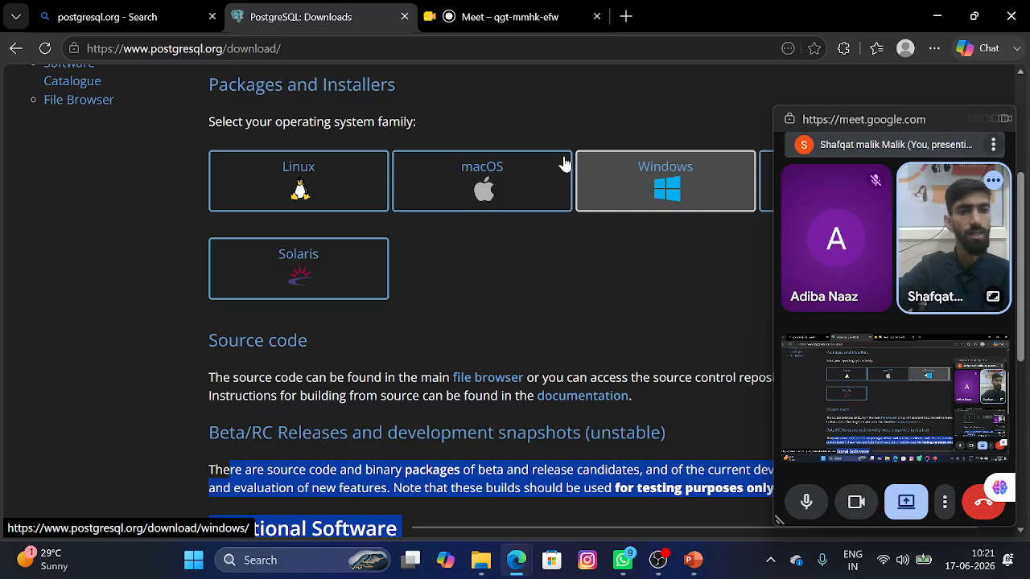
{"action": "scroll", "coordinate": [672, 189], "scroll_direction": "up", "scroll_amount": 2}
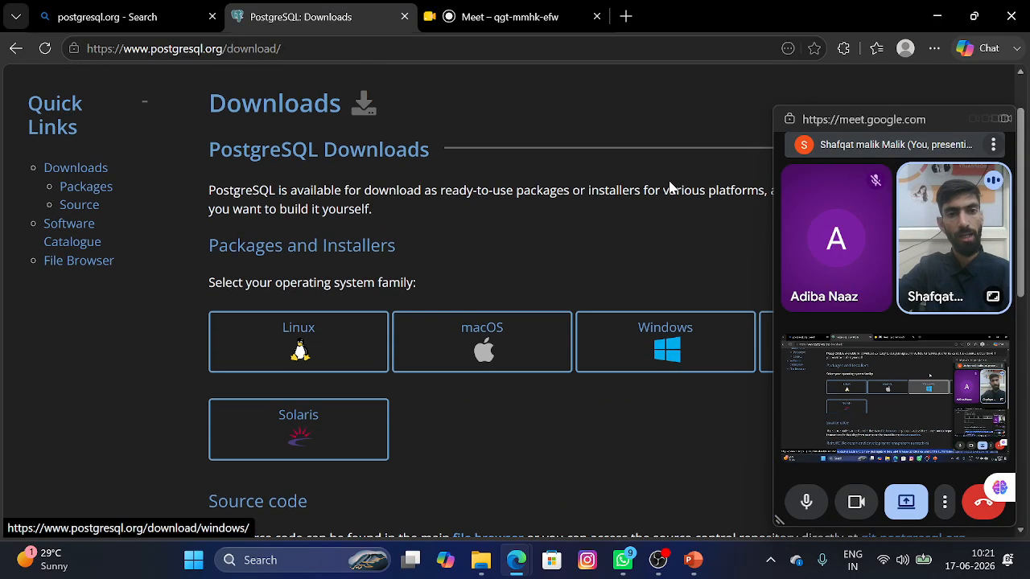
{"action": "left_click", "coordinate": [648, 346]}
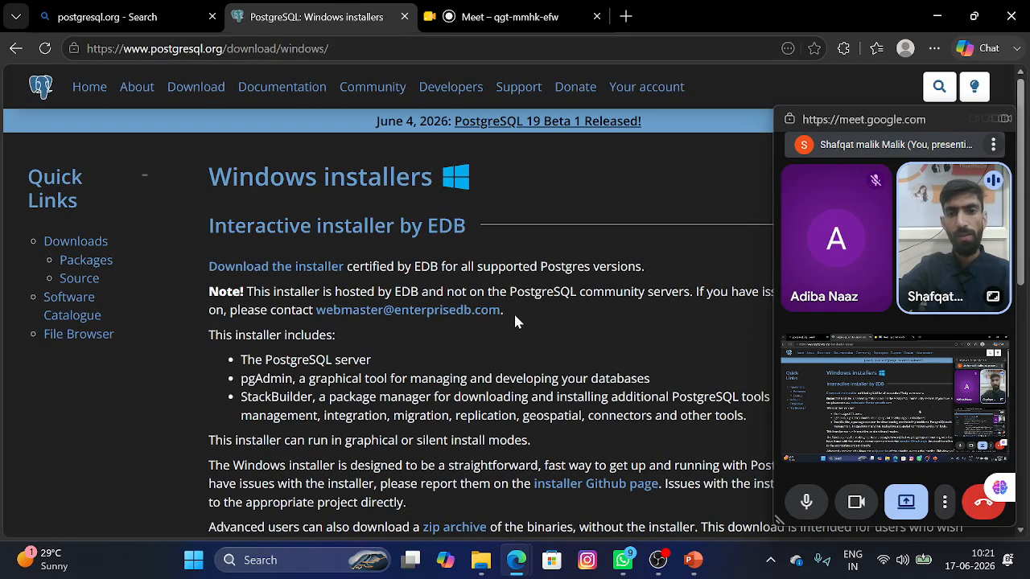
- Review the table of Postgres versions and tested 64-bit Windows platforms, moving the floating Meet window out of the way
{"action": "scroll", "coordinate": [495, 342], "scroll_direction": "down", "scroll_amount": 10}
{"action": "scroll", "coordinate": [475, 368], "scroll_direction": "down", "scroll_amount": 2}
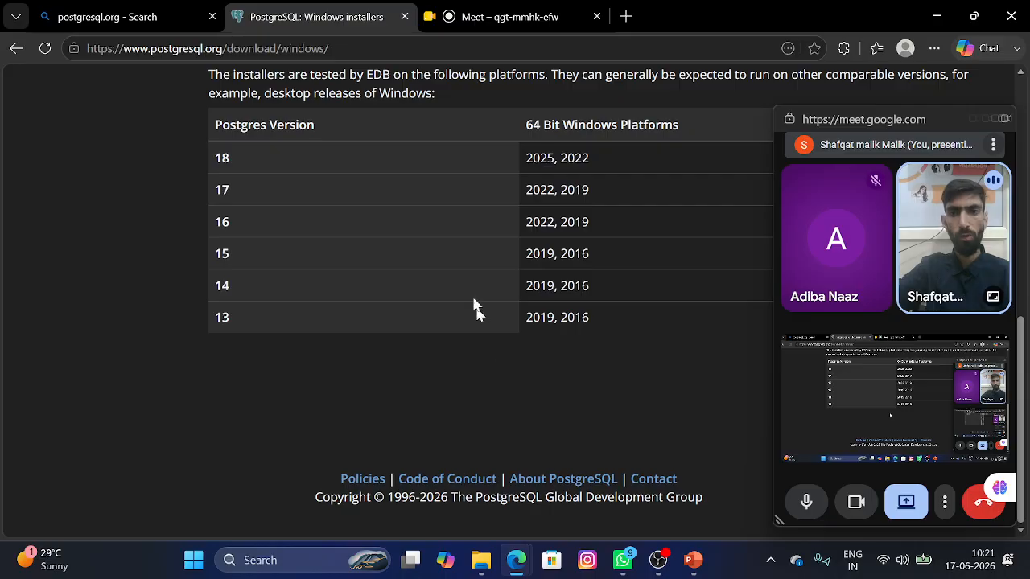
{"action": "scroll", "coordinate": [463, 290], "scroll_direction": "up", "scroll_amount": 7}
{"action": "scroll", "coordinate": [442, 259], "scroll_direction": "down", "scroll_amount": 7}
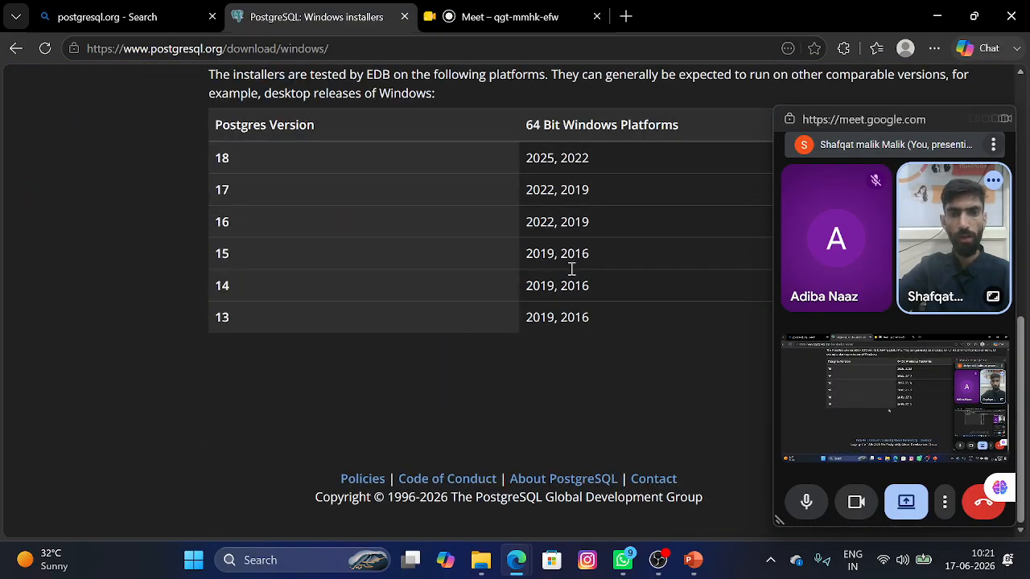
{"action": "left_click_drag", "start_coordinate": [809, 120], "coordinate": [742, 86]}
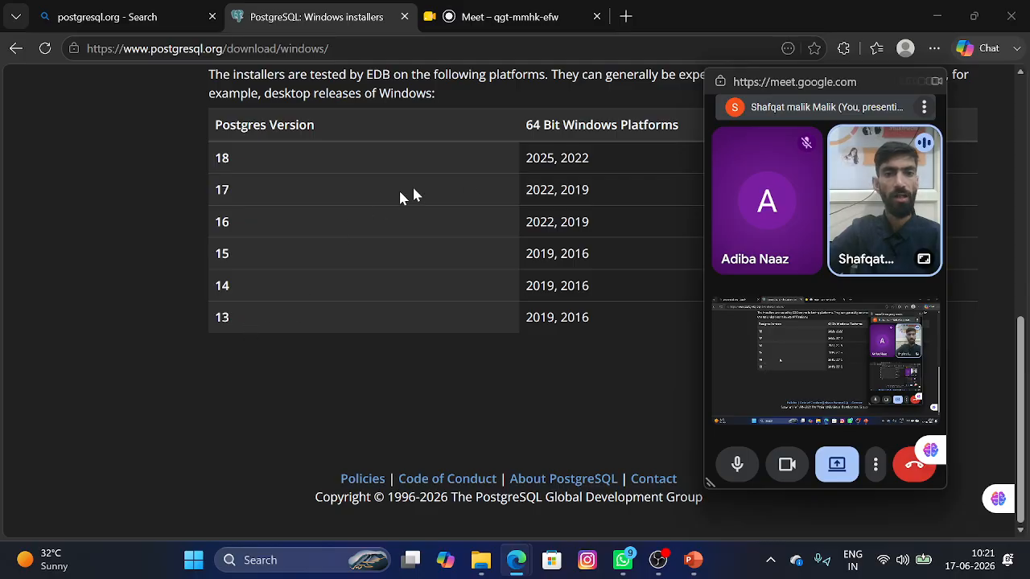
{"action": "left_click_drag", "start_coordinate": [744, 84], "coordinate": [709, 30]}
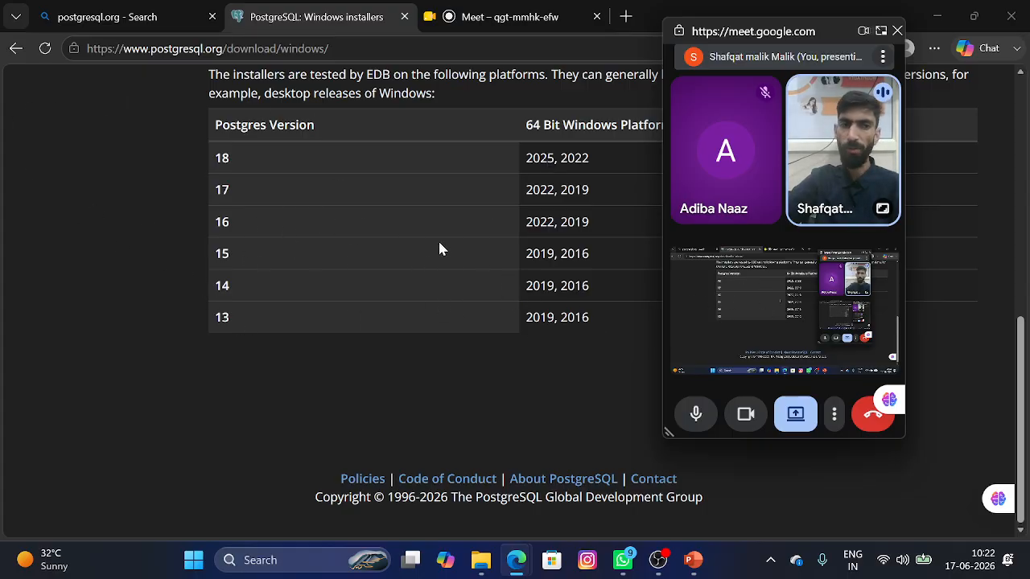
- Open EDB's PostgreSQL download page through the interactive installer's download link and look over its version table
{"action": "scroll", "coordinate": [386, 281], "scroll_direction": "up", "scroll_amount": 10}
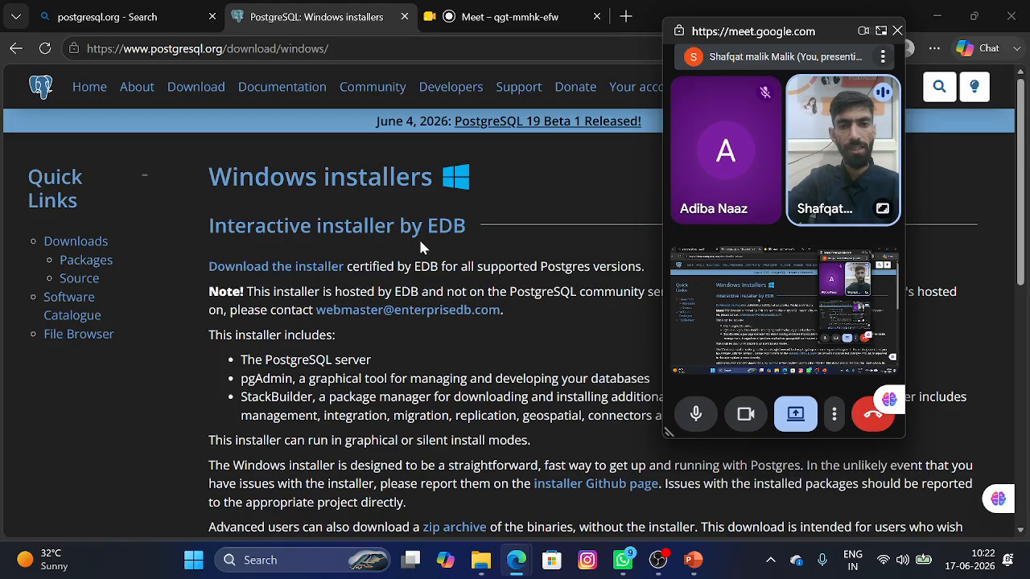
{"action": "left_click", "coordinate": [265, 273]}
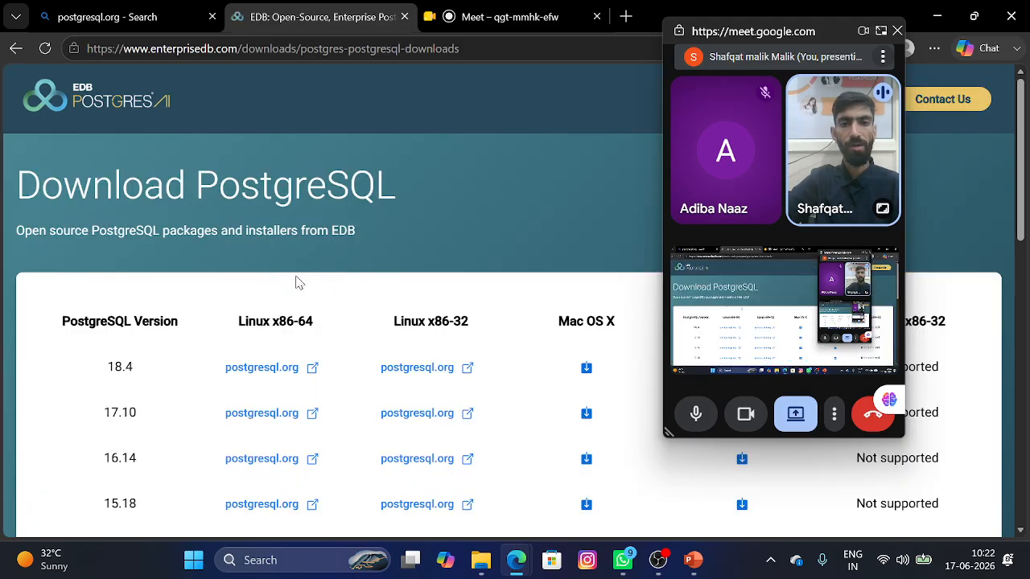
{"action": "scroll", "coordinate": [410, 294], "scroll_direction": "down", "scroll_amount": 5}
{"action": "scroll", "coordinate": [378, 282], "scroll_direction": "up", "scroll_amount": 5}
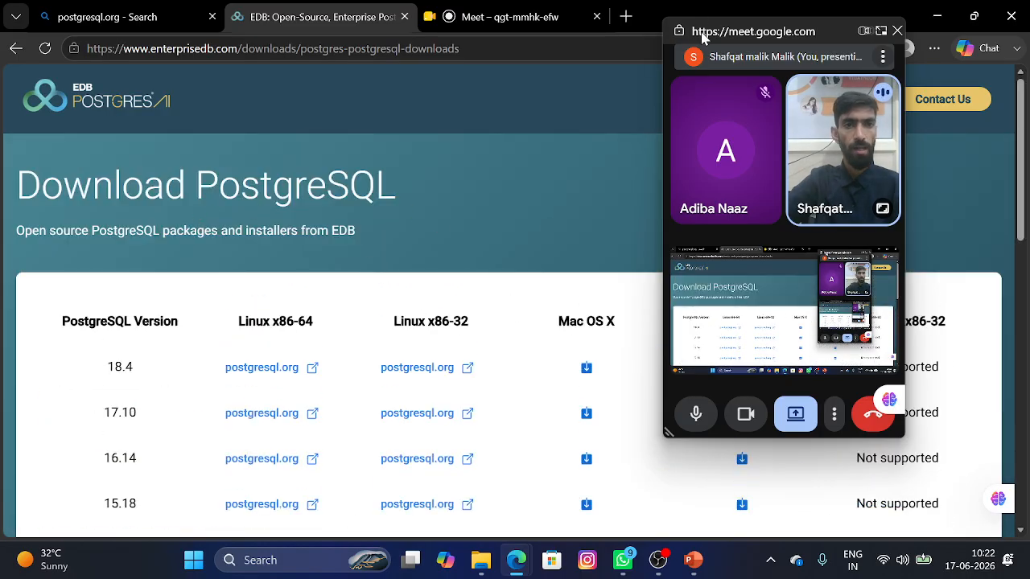
- Move the floating Meet window off the Windows x86-64 column and bring the full list of PostgreSQL versions into view
{"action": "left_click_drag", "start_coordinate": [700, 16], "coordinate": [310, 4]}
{"action": "scroll", "coordinate": [646, 275], "scroll_direction": "down", "scroll_amount": 2}
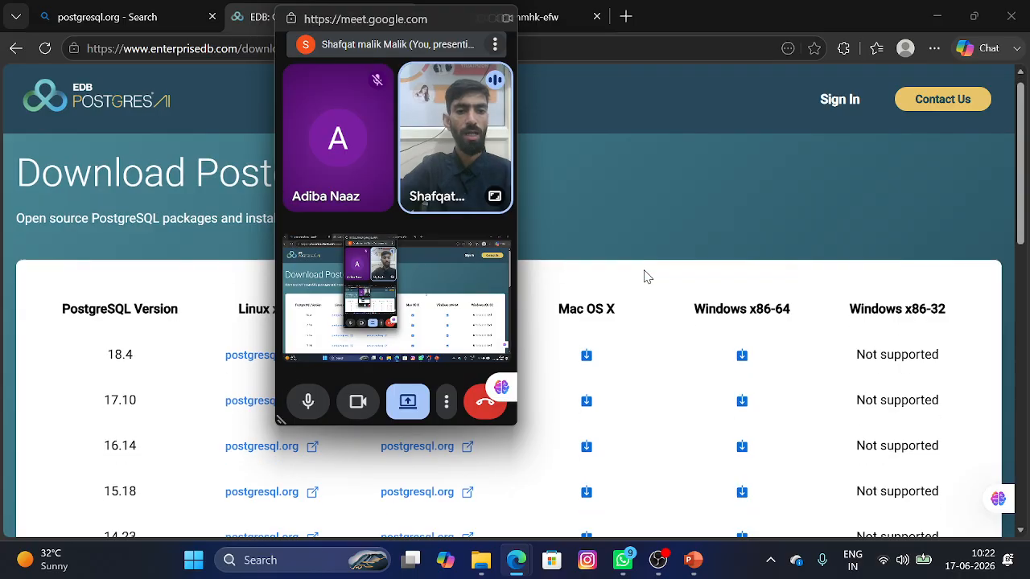
{"action": "scroll", "coordinate": [646, 276], "scroll_direction": "up", "scroll_amount": 2}
{"action": "scroll", "coordinate": [646, 275], "scroll_direction": "down", "scroll_amount": 1}
{"action": "scroll", "coordinate": [646, 276], "scroll_direction": "down", "scroll_amount": 1}
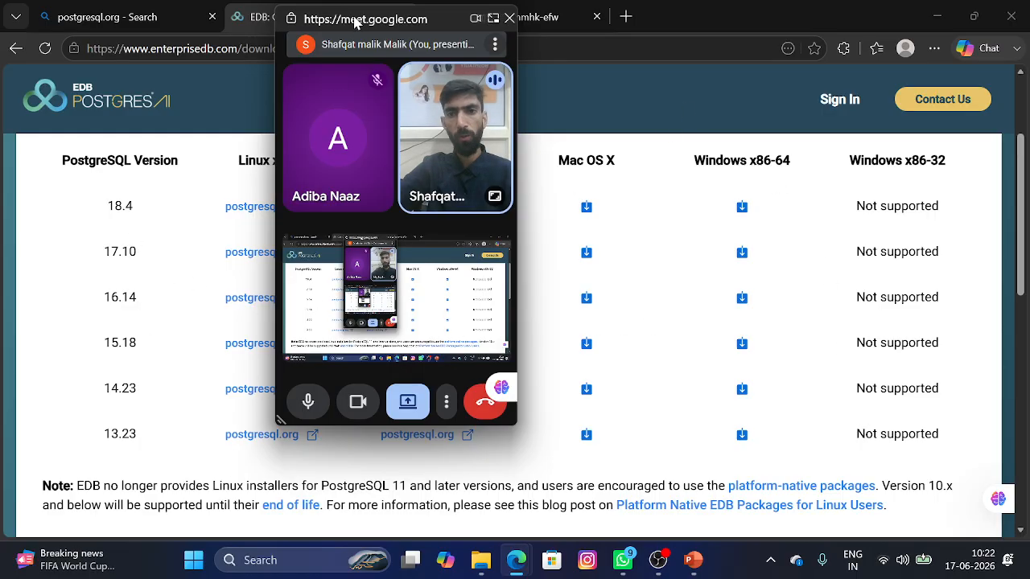
{"action": "left_click_drag", "start_coordinate": [357, 20], "coordinate": [457, 55]}
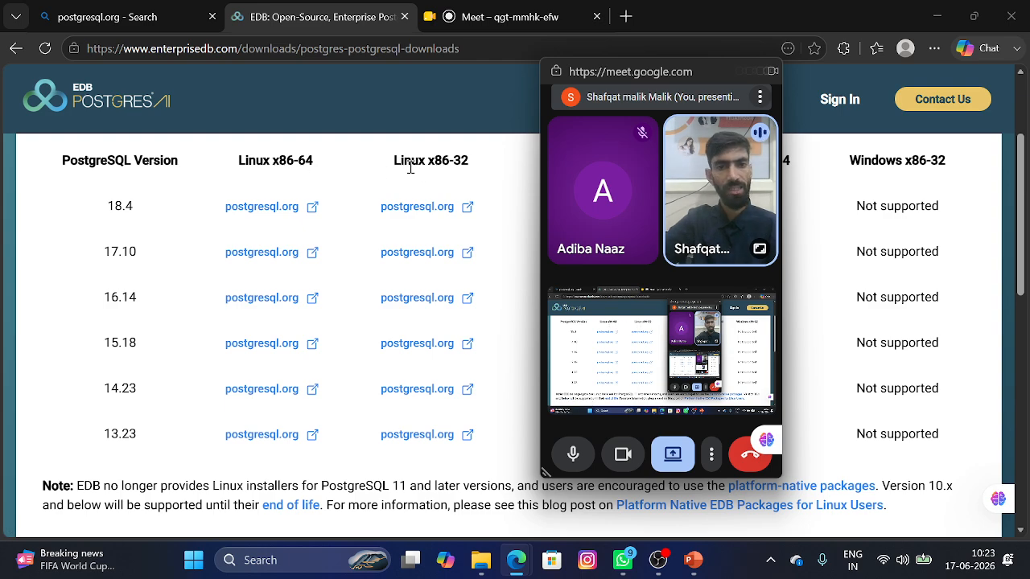
{"action": "left_click_drag", "start_coordinate": [682, 73], "coordinate": [368, 87]}
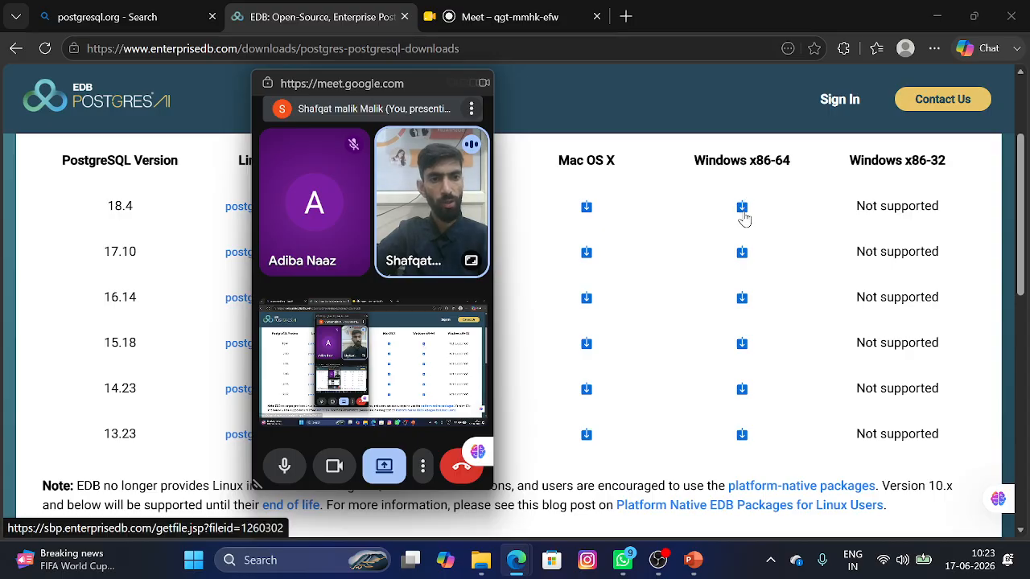
- Download the PostgreSQL 18.4 installer for Windows x86-64 and open it from the download list, keeping the Meet window off the Downloads folder's files
{"action": "left_click", "coordinate": [743, 211]}
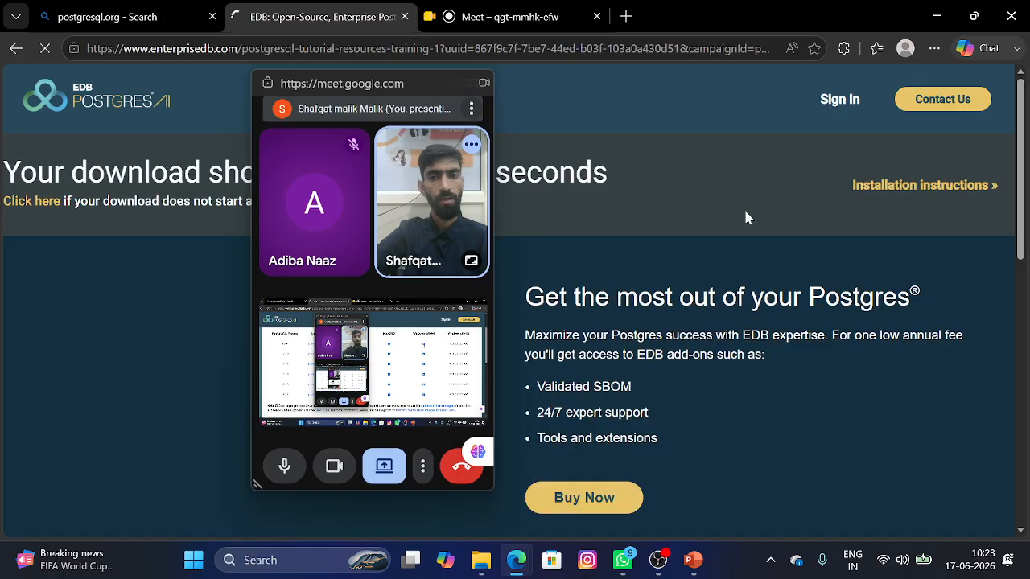
{"action": "left_click_drag", "start_coordinate": [294, 82], "coordinate": [344, 21]}
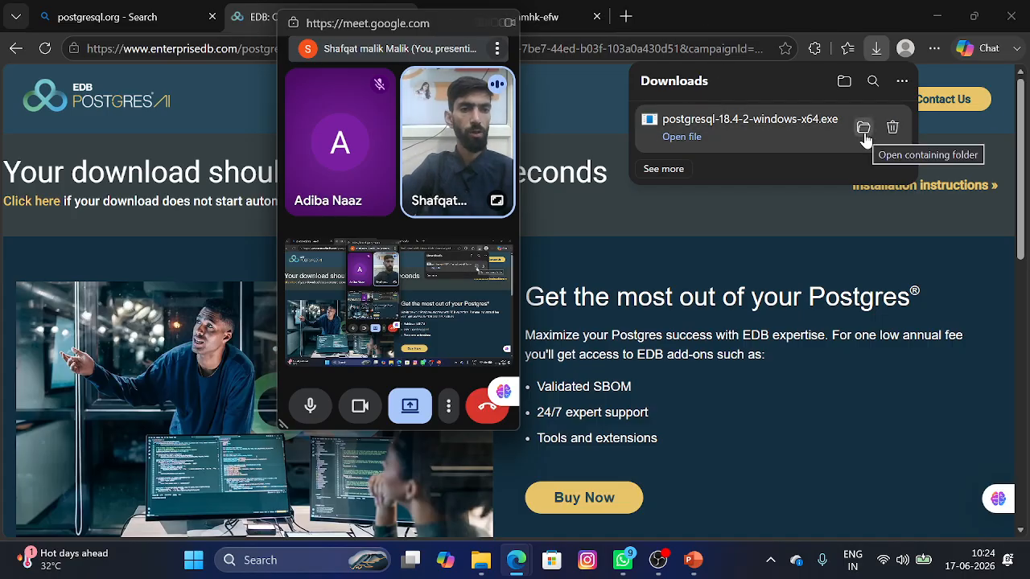
{"action": "left_click", "coordinate": [696, 140]}
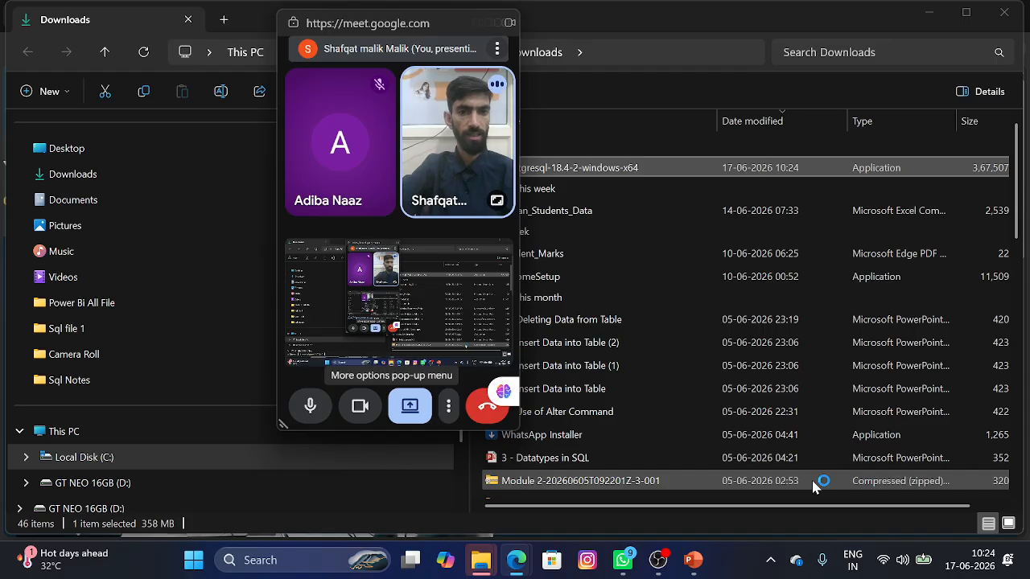
{"action": "left_click_drag", "start_coordinate": [397, 29], "coordinate": [282, 23]}
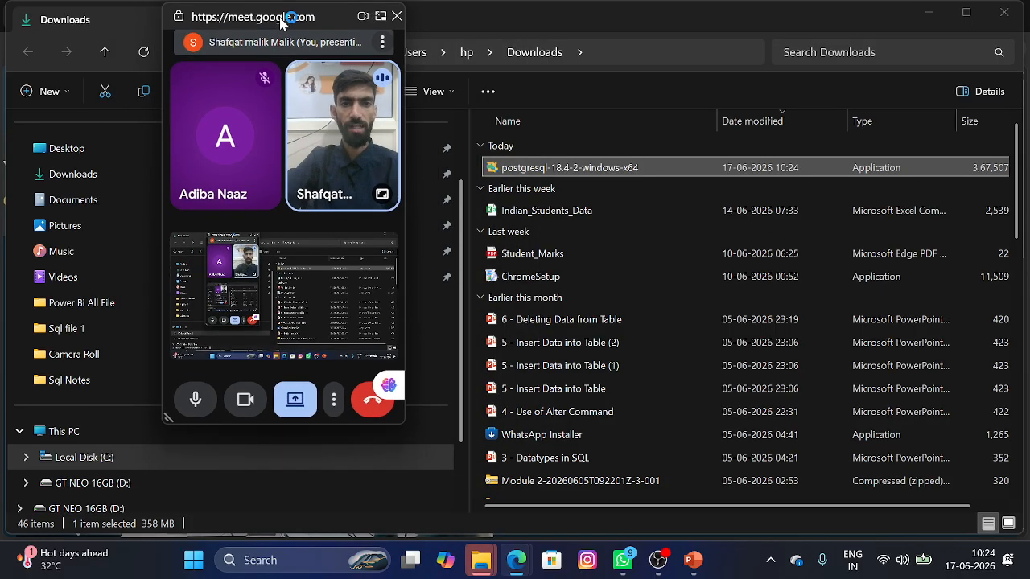
- Launch postgresql-18.4-2-windows-x64 from the Downloads folder and move the Meet window clear of the Visual C++ setup dialogs
{"action": "left_click", "coordinate": [541, 170]}
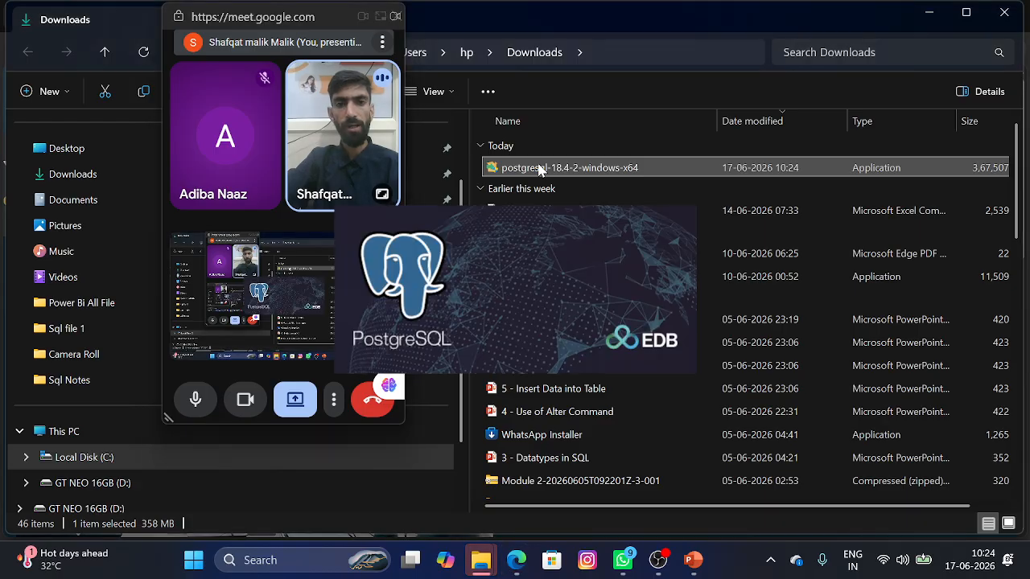
{"action": "left_click", "coordinate": [484, 300]}
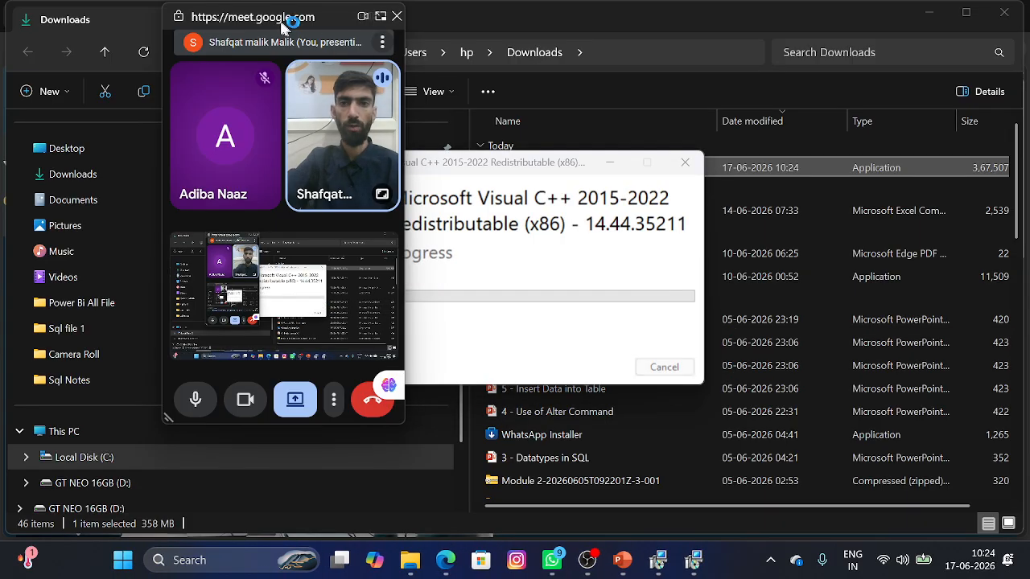
{"action": "left_click_drag", "start_coordinate": [276, 18], "coordinate": [226, 39]}
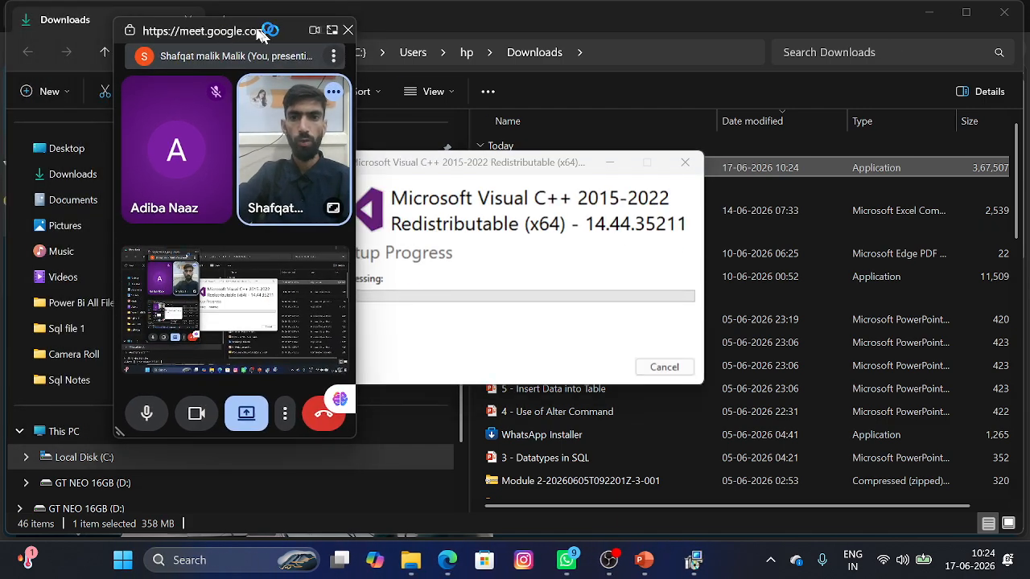
{"action": "left_click_drag", "start_coordinate": [218, 30], "coordinate": [201, 47]}
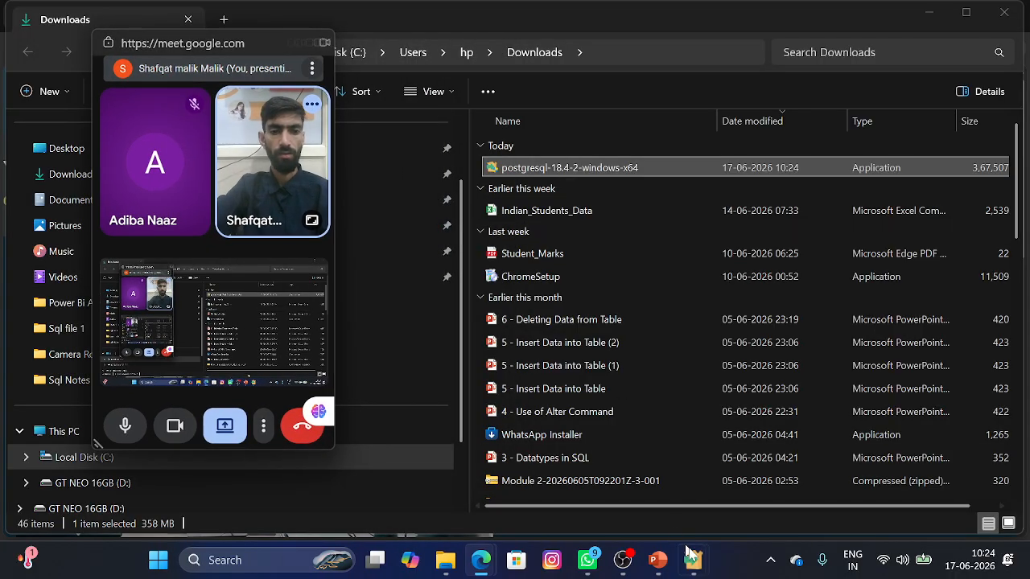
- Bring the PostgreSQL Setup wizard to the front, place it beside the Meet window and continue past its welcome page
{"action": "mouse_move", "coordinate": [697, 563]}
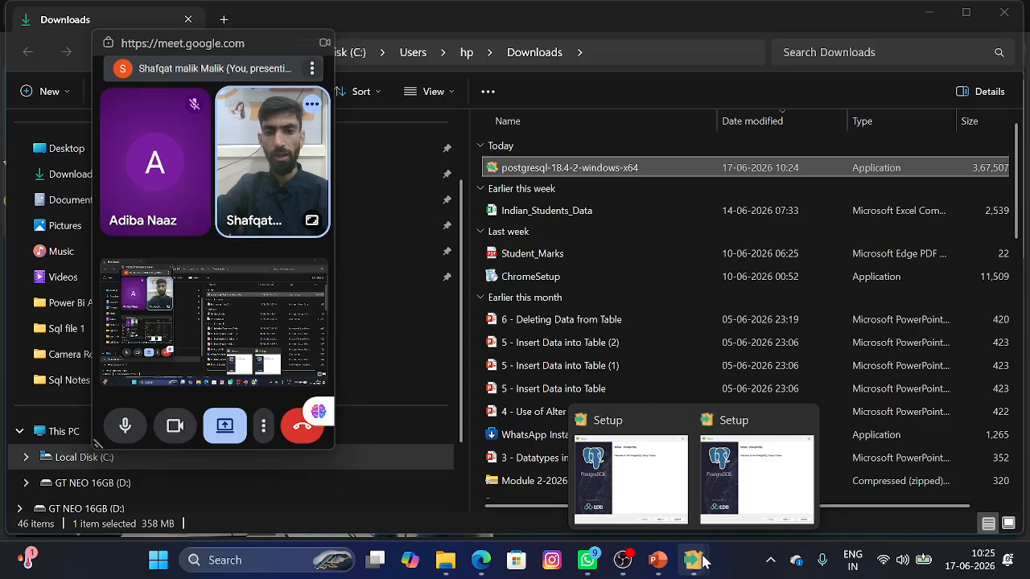
{"action": "left_click", "coordinate": [658, 500]}
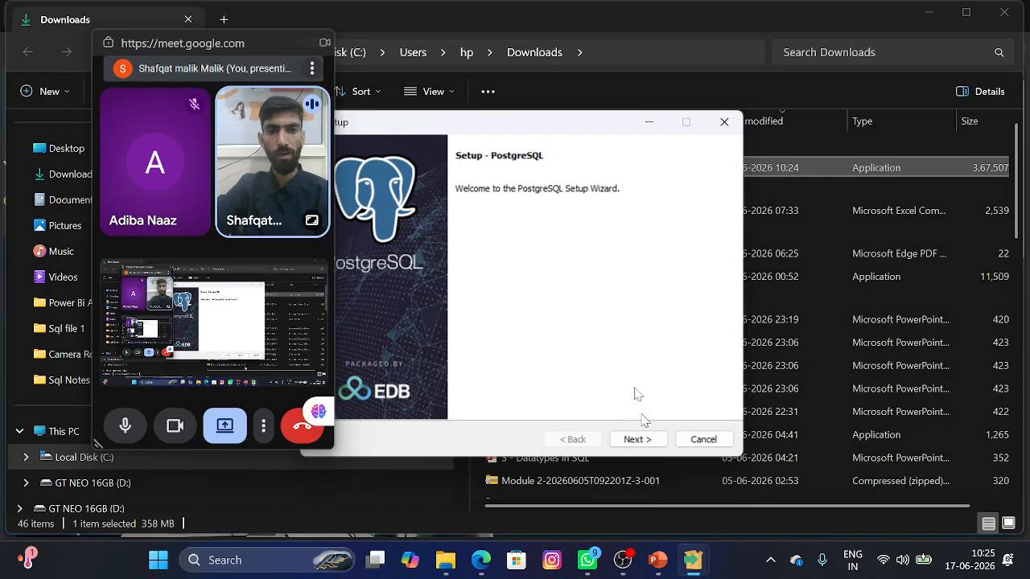
{"action": "left_click_drag", "start_coordinate": [434, 119], "coordinate": [550, 103]}
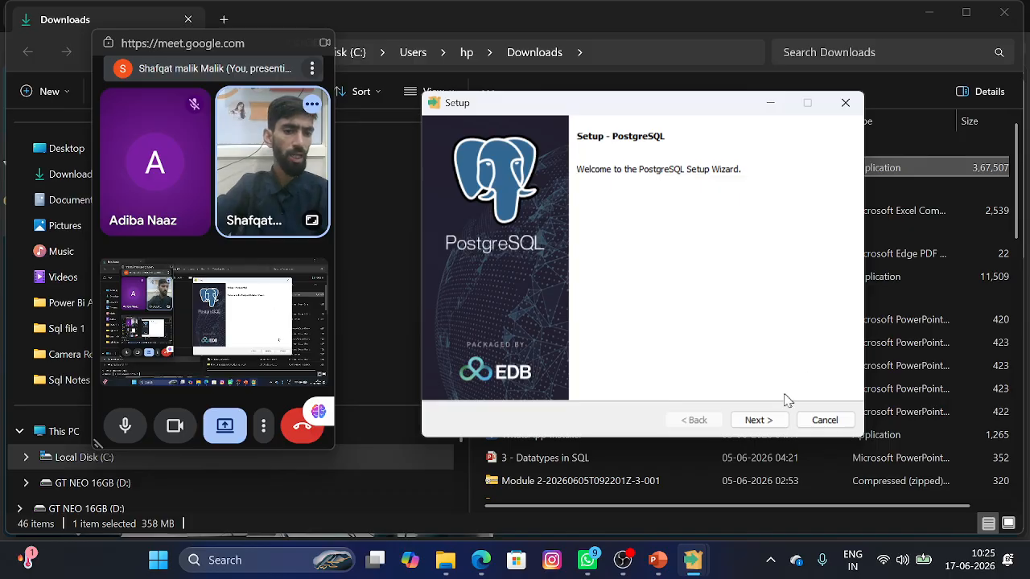
{"action": "left_click", "coordinate": [757, 420]}
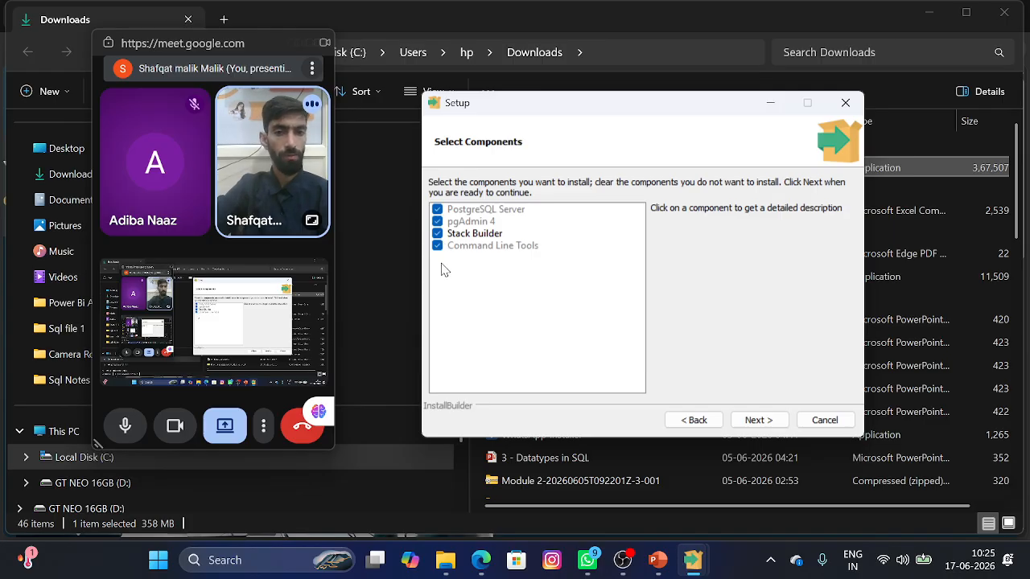
- Demonstrate toggling Stack Builder, leave all four components selected and continue past the component selection
{"action": "left_click", "coordinate": [438, 234]}
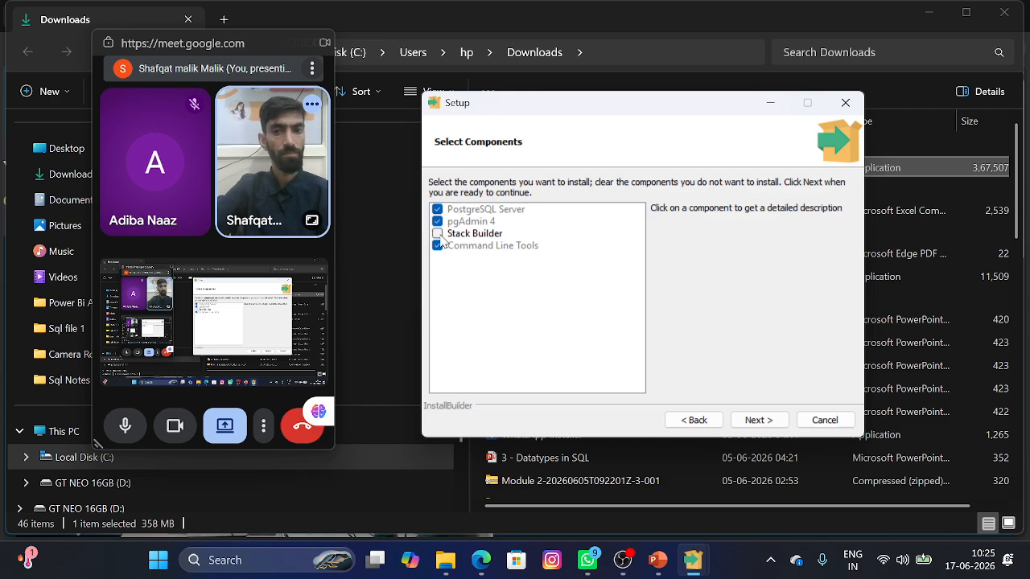
{"action": "left_click", "coordinate": [438, 235]}
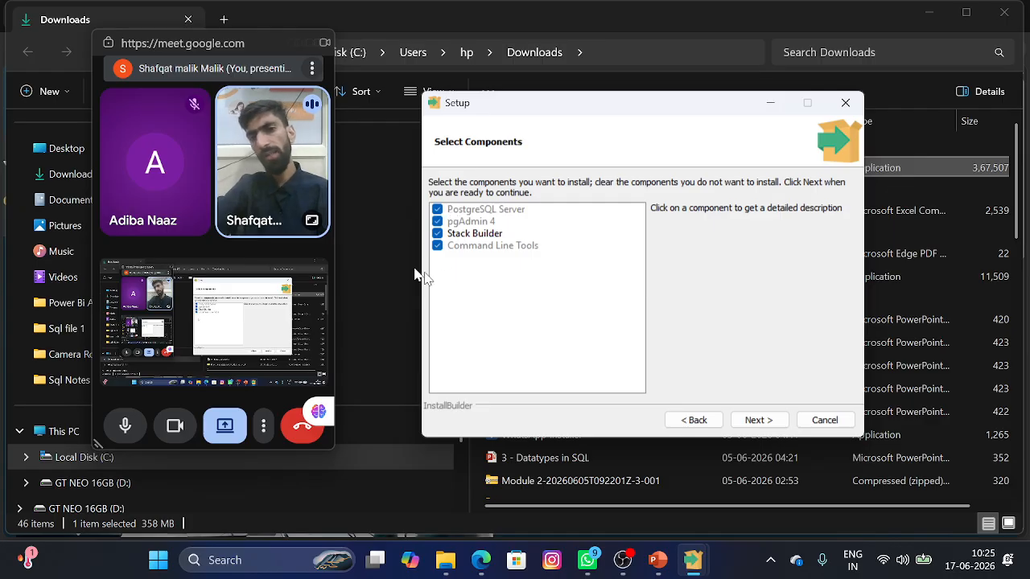
{"action": "left_click", "coordinate": [785, 426]}
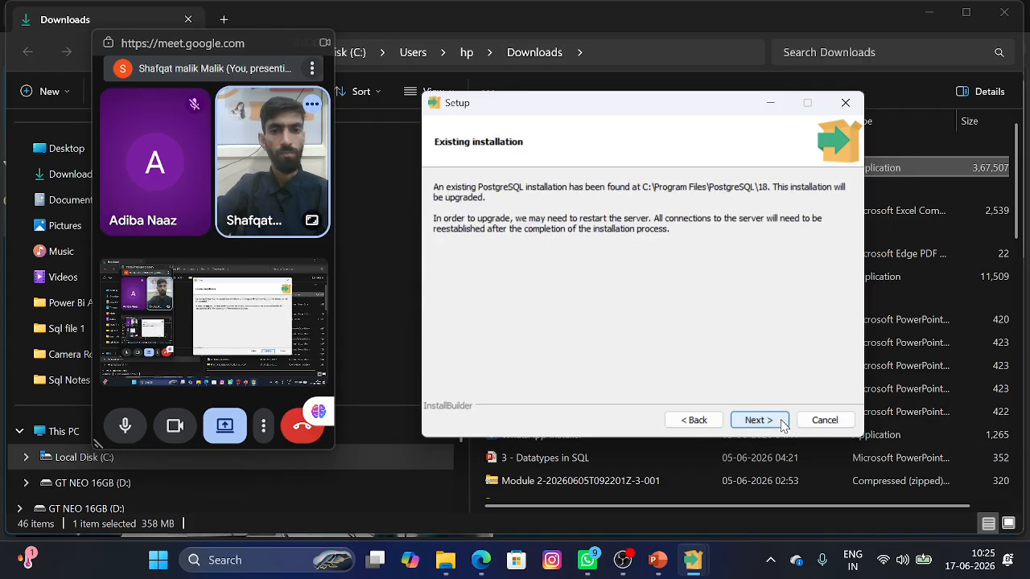
- Accept the existing installation and data directory, start installing PostgreSQL and acknowledge the pgAdmin shutdown warning
{"action": "left_click", "coordinate": [768, 423]}
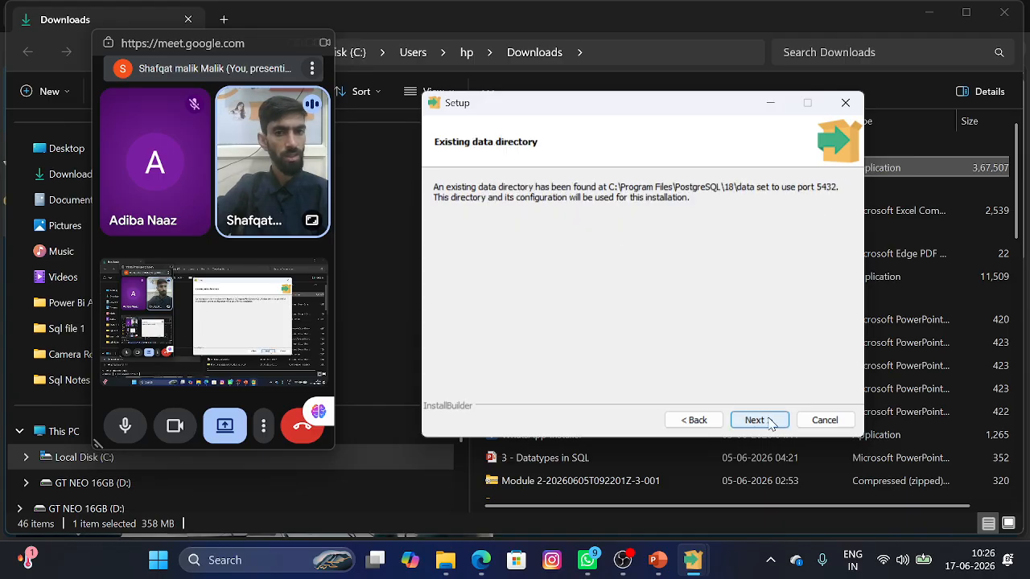
{"action": "left_click", "coordinate": [762, 423]}
{"action": "left_click", "coordinate": [757, 422]}
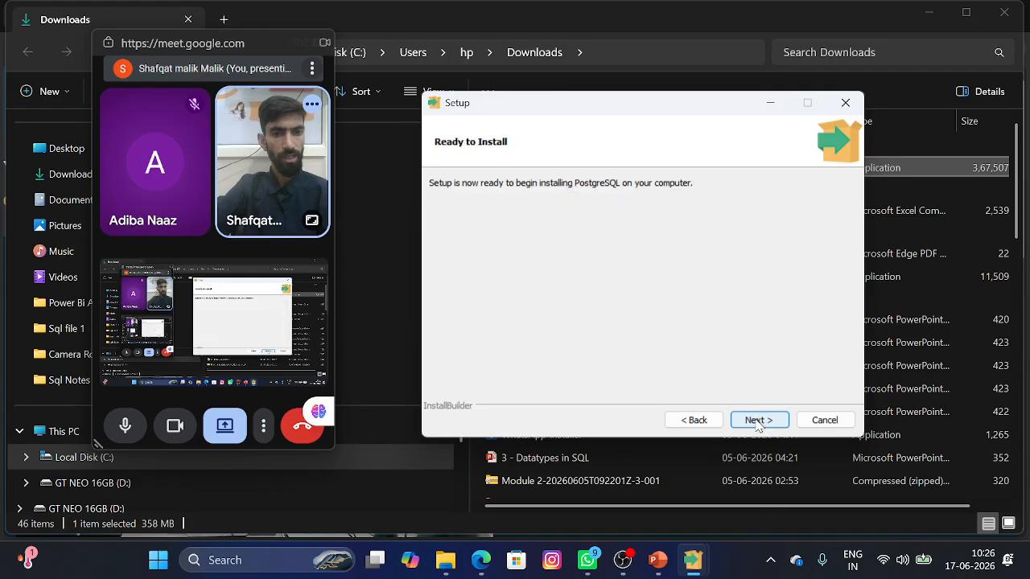
{"action": "left_click", "coordinate": [757, 421]}
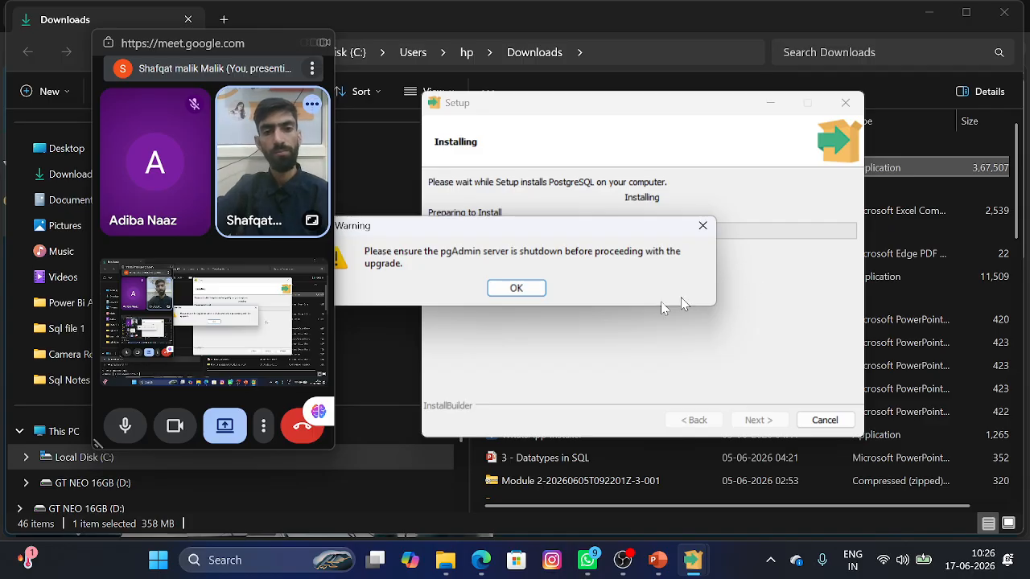
{"action": "left_click", "coordinate": [503, 288]}
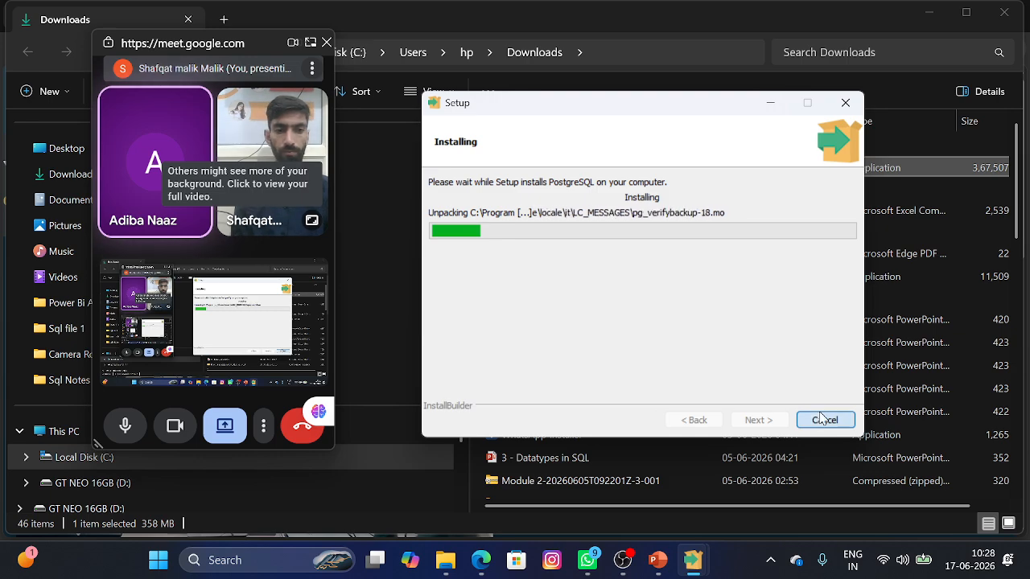
- Cancel the running PostgreSQL installation and confirm aborting it
{"action": "left_click", "coordinate": [822, 418]}
{"action": "left_click", "coordinate": [547, 285]}
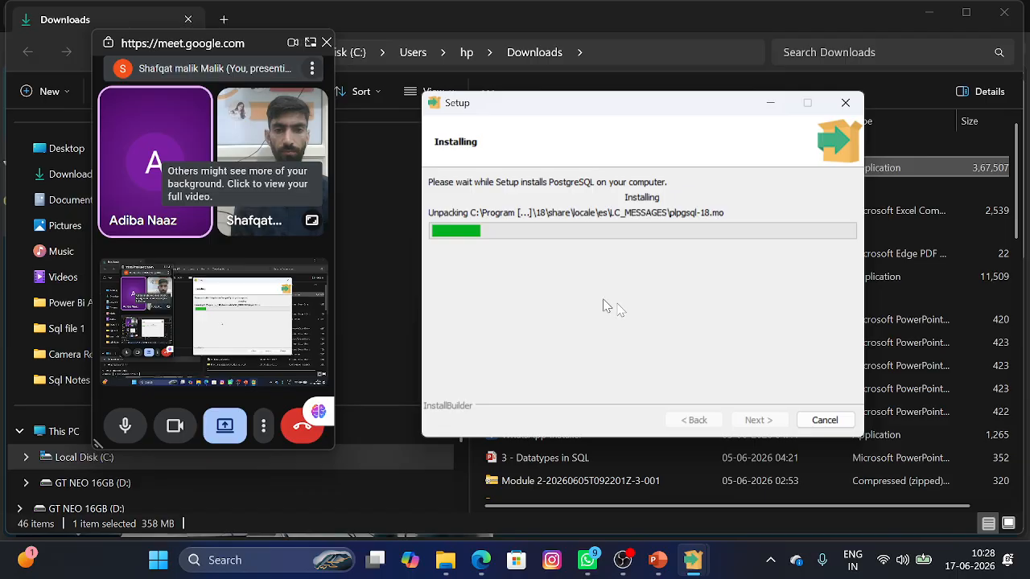
{"action": "left_click", "coordinate": [807, 418]}
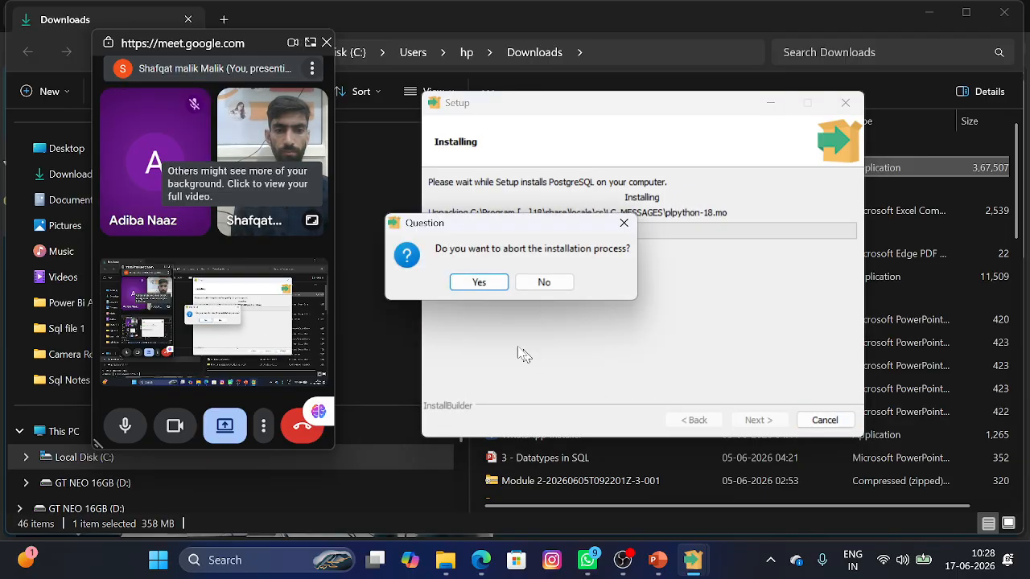
{"action": "left_click", "coordinate": [473, 286]}
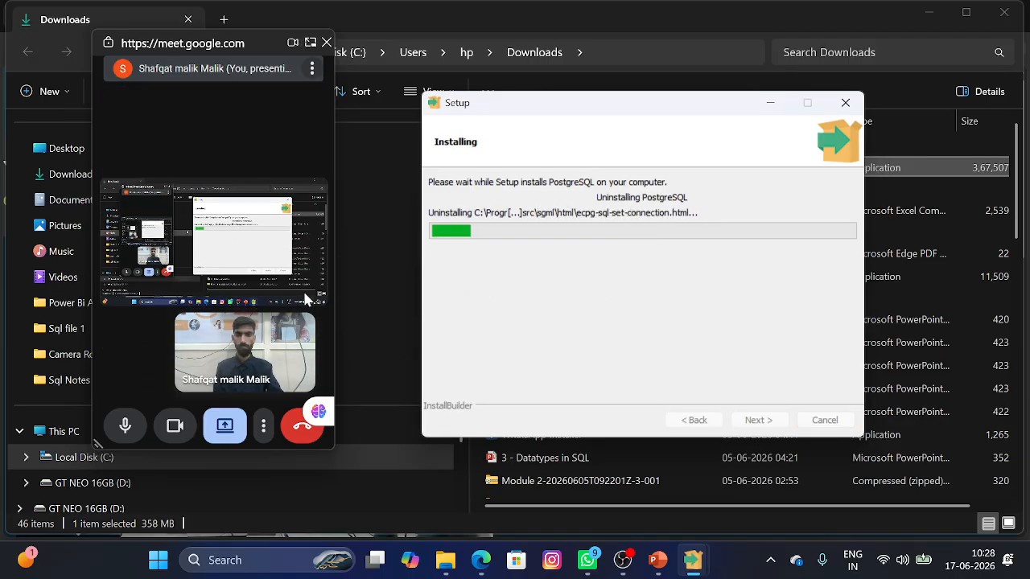
- Return the floating Meet window to its browser tab and switch to the PowerPoint presentation on installing an RDBMS
{"action": "left_click", "coordinate": [312, 46]}
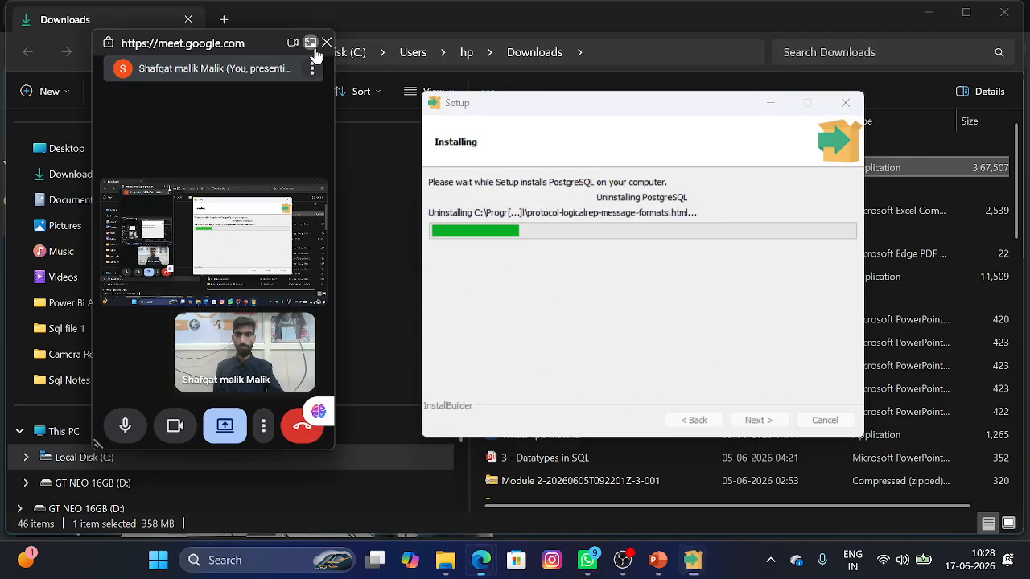
{"action": "mouse_move", "coordinate": [655, 560]}
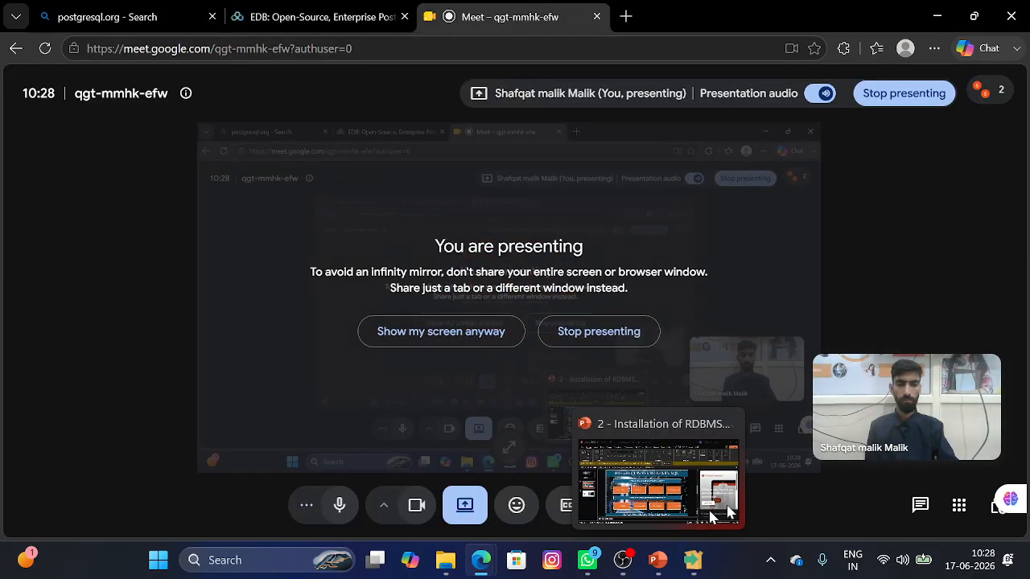